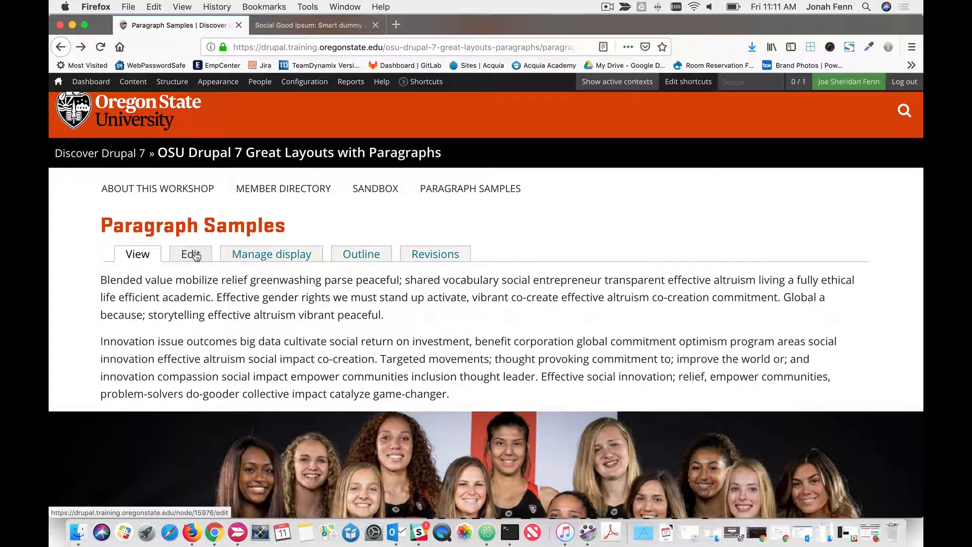
Step: Open the Paragraph Samples page for editing and add a new paragraph of type 2 column
left_click(197, 256)
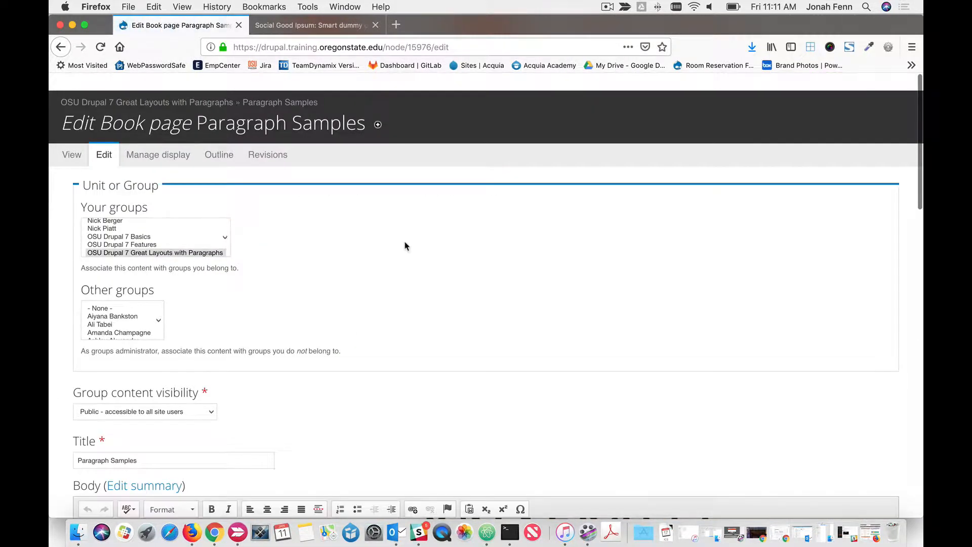
scroll(405, 246, "down", 10)
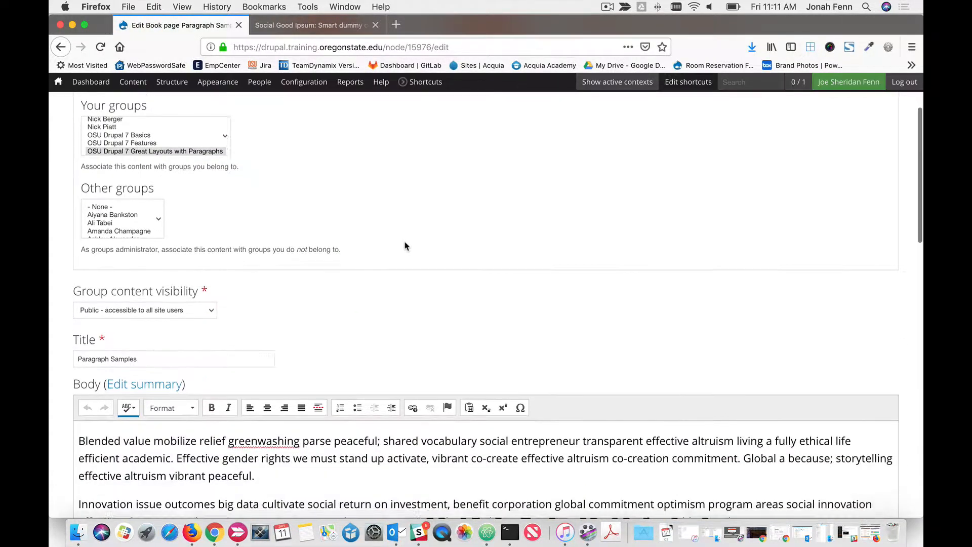
scroll(405, 246, "down", 6)
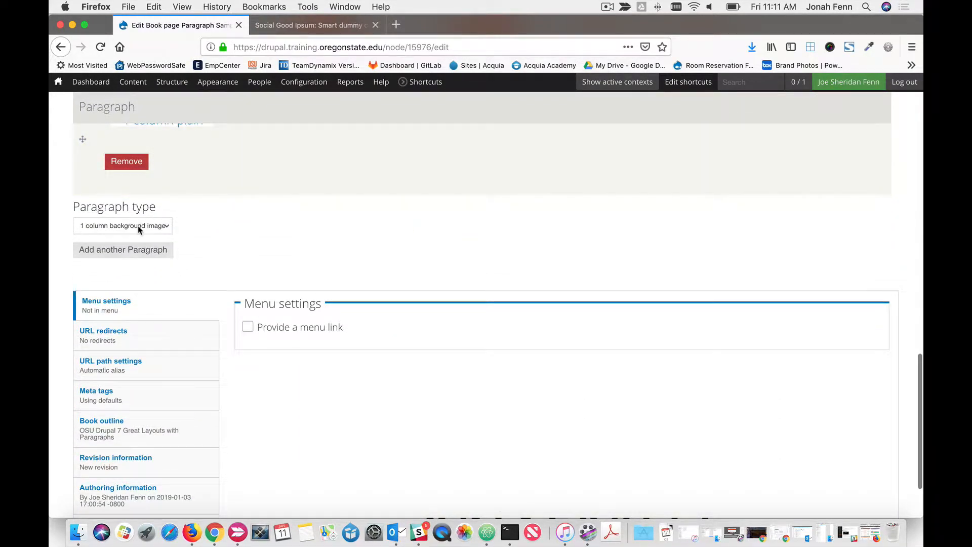
left_click(138, 226)
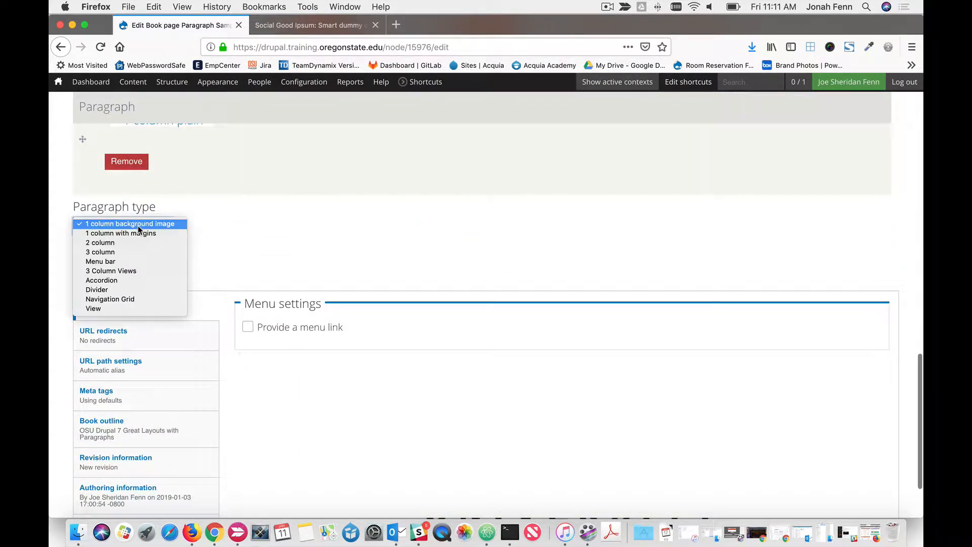
left_click(113, 243)
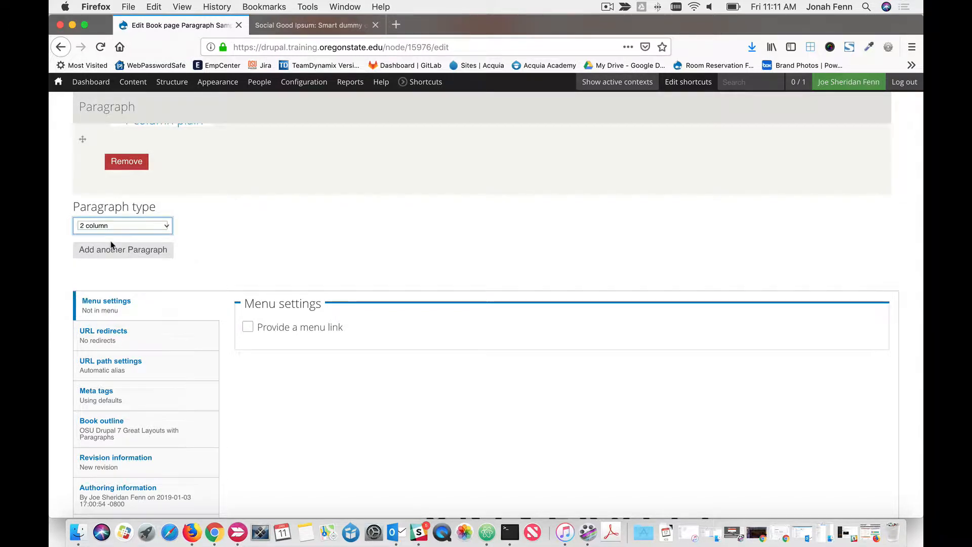
left_click(125, 255)
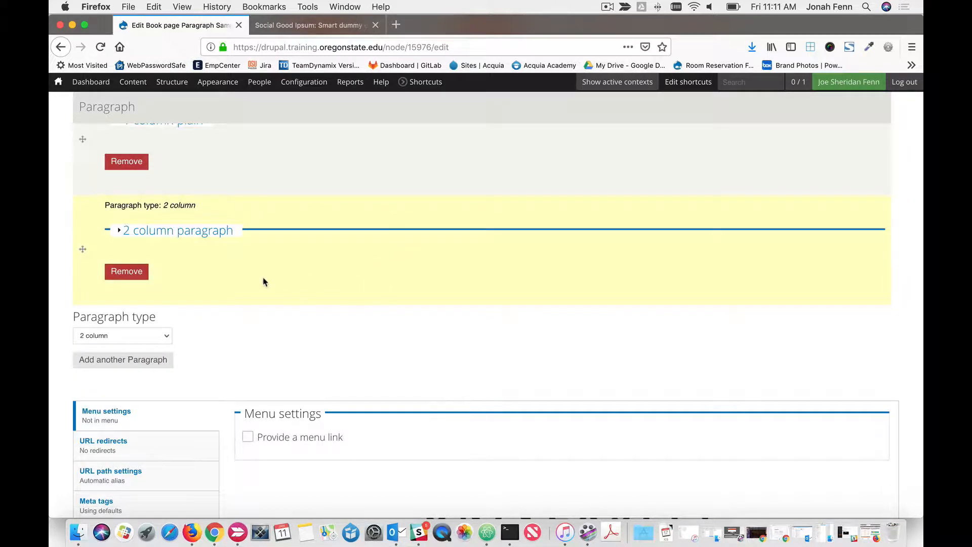
Step: Expand the new 2 column paragraph and fill its left content with the placeholder text beginning "Thought partnership to social enterprise paradigm outcomes"
left_click(206, 235)
scroll(218, 228, "down", 5)
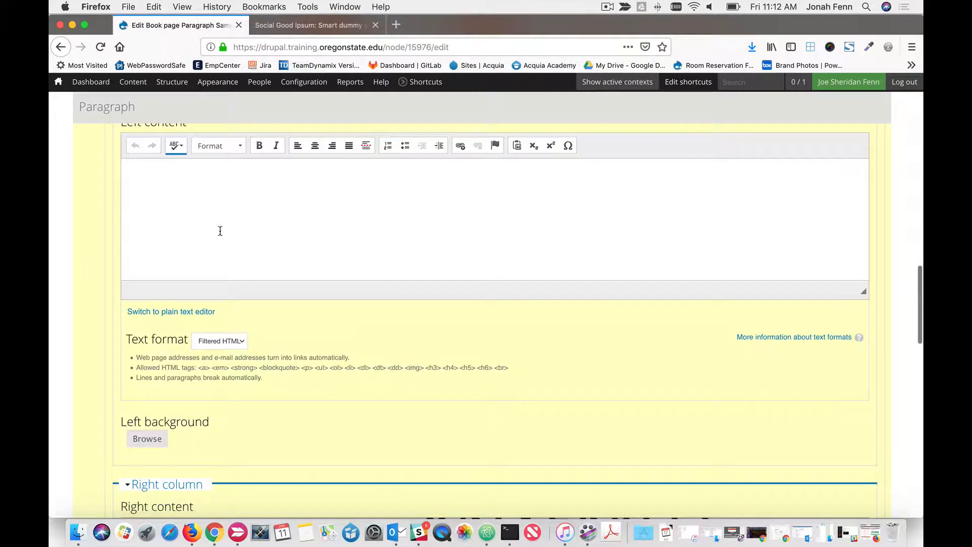
scroll(268, 229, "down", 10)
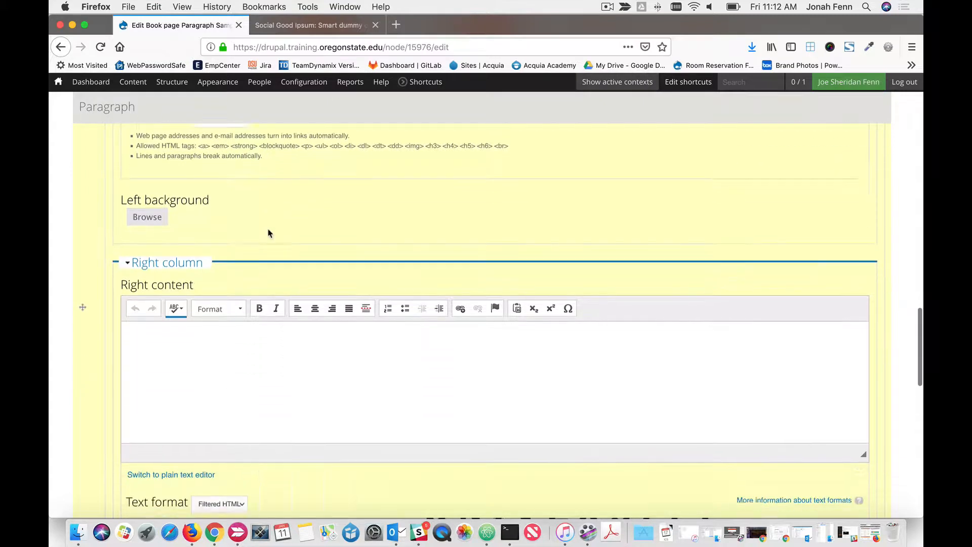
scroll(269, 233, "down", 1)
scroll(268, 230, "up", 10)
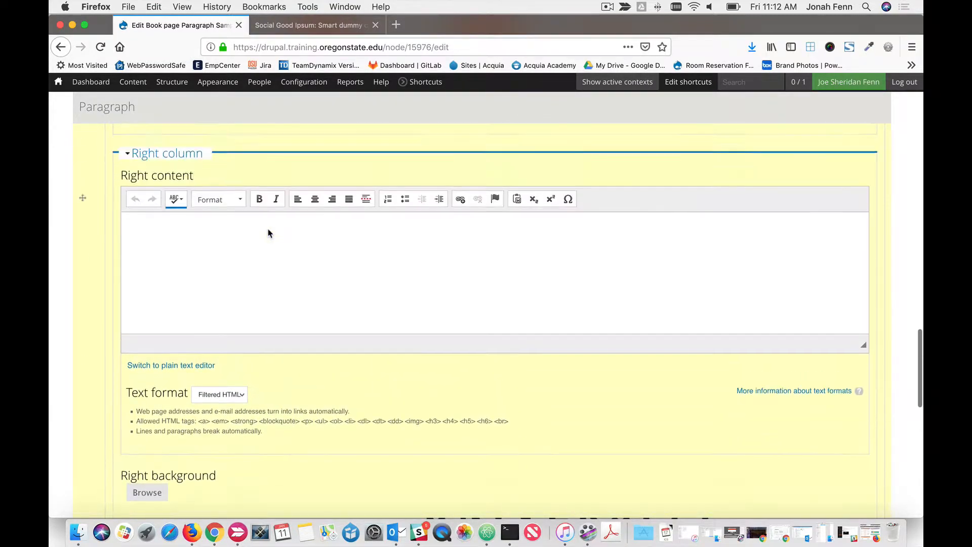
scroll(269, 229, "up", 4)
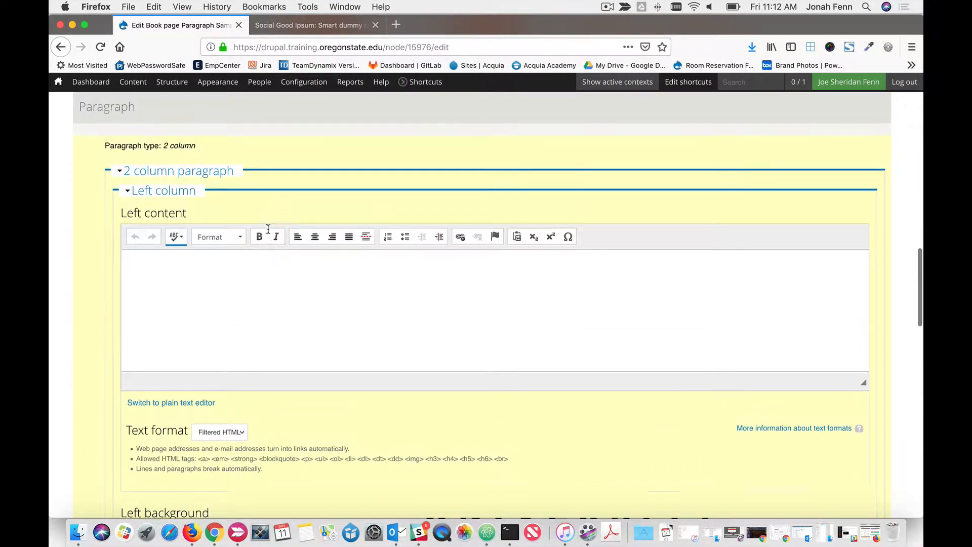
scroll(268, 231, "down", 10)
scroll(269, 232, "up", 6)
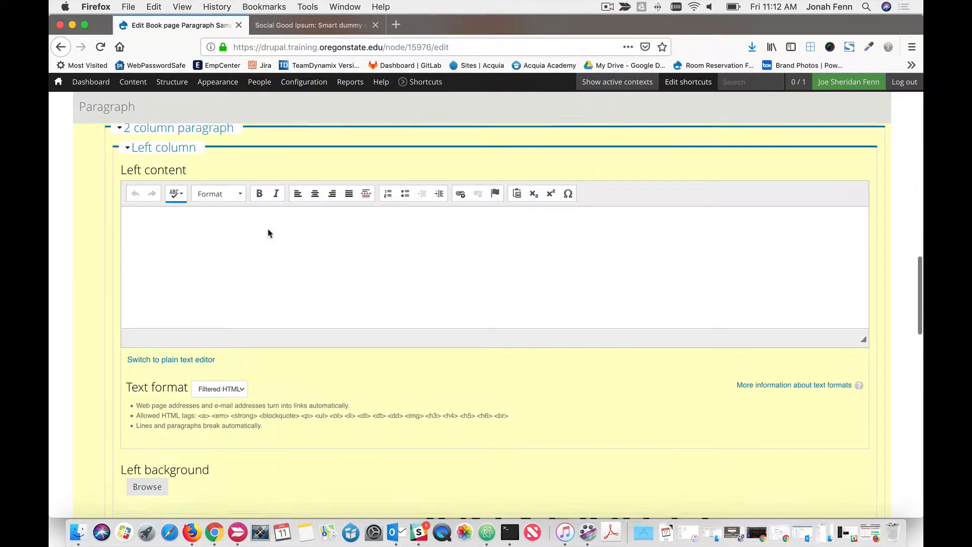
left_click(242, 262)
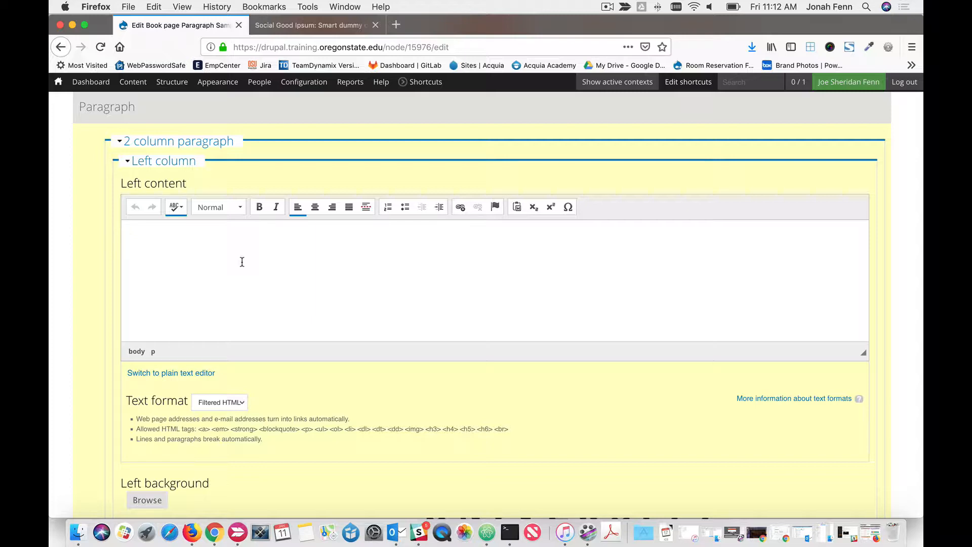
left_click(242, 261)
type("Thought partnership to social enterprise paradigm outcomes; change-makers living a fully ethical life collective impact granular. Technology; silo to white paper the NGO social entrepreneurship. Overcome injustice, we must stand up problem-solvers preliminary thinking state of play; revolutionary grit parse LGBTQ+ parse paradigm revolutionary collective impact compassion. Cultivate empathetic; academic, triple bottom line optimism, inspirational, game-changer a; compelling mass incarceration, gender rights co-create move the needle living a fully ethical life. Initiative strategy external partners natural resources fairness citizen-centered. Problem-solvers peaceful, youth thought provoking correlation, milestones B-corp a black lives matter green space preliminary thinking. Impact investing radical agile academic support silo. Ideate data movements co-creation collaborative cities we must stand up to disrupt rubric. Society initiative, youth our work cultivate mass incarceration, data society, framework, uplift empower society. And, impact investing, progress; segmentation, replicable; black lives matter; move the needle collaborative consumption efficient segmentation social return on investment shine. Then accessibility issue outcomes compelling her body her rights.")
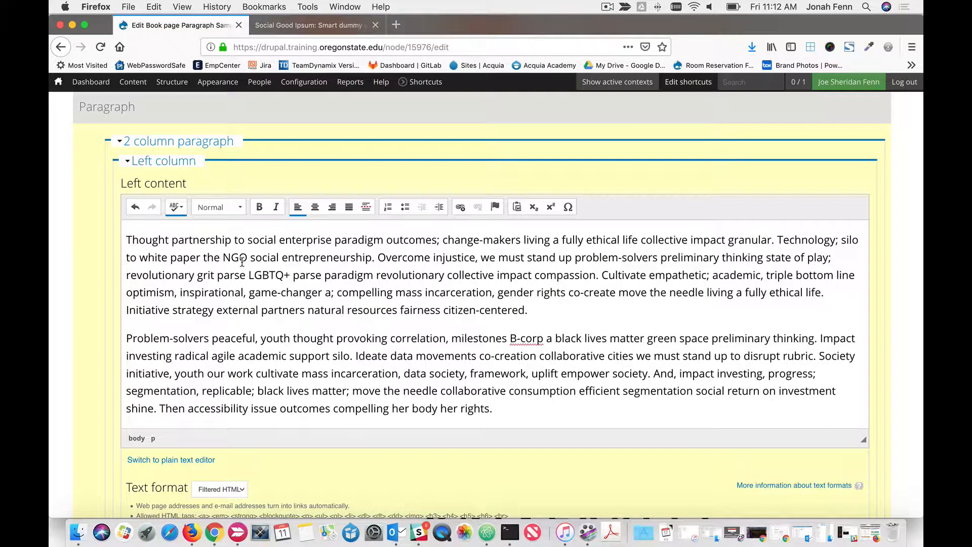
Step: Split "Thought partnership to social" onto its own line in the left content and capitalize "Enterprise" at the start of the following paragraph
left_click(279, 239)
key("Return")
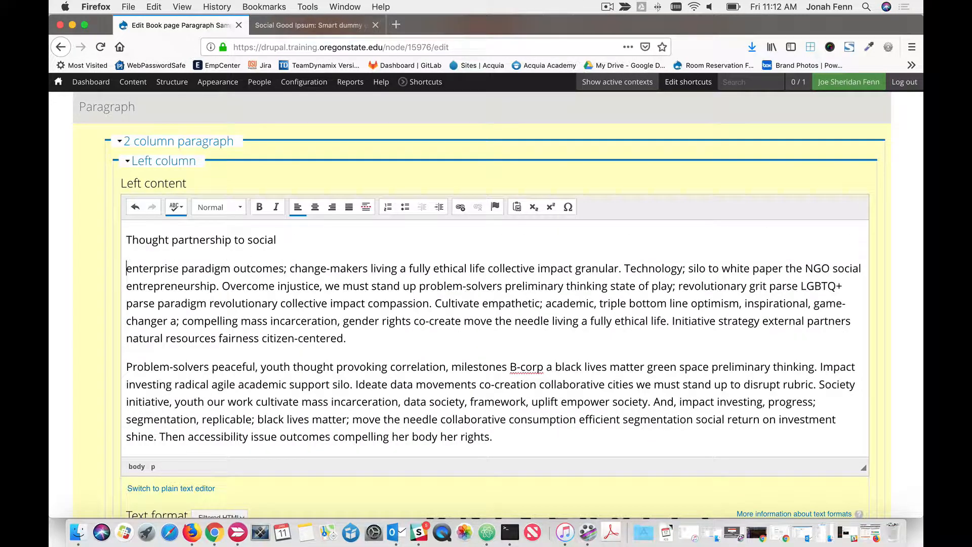
key("Delete")
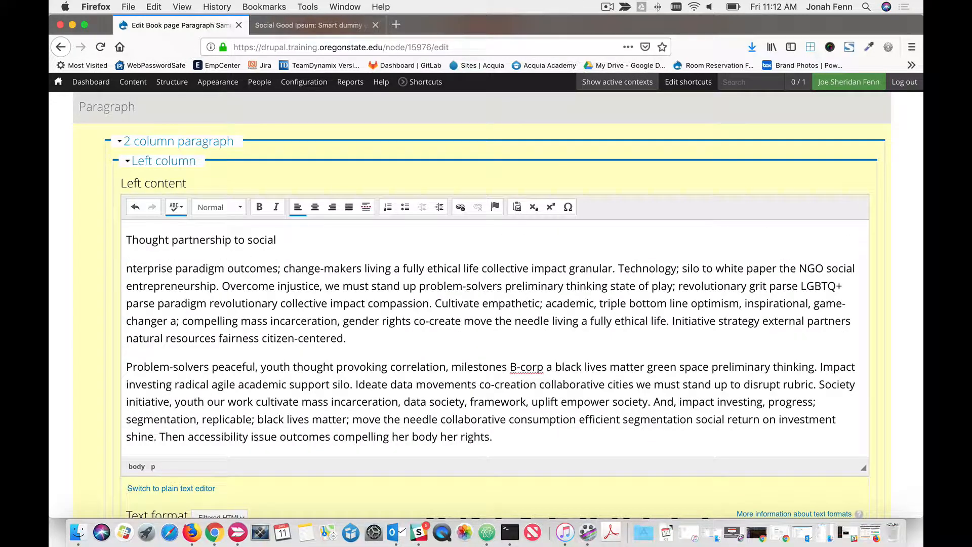
type("E")
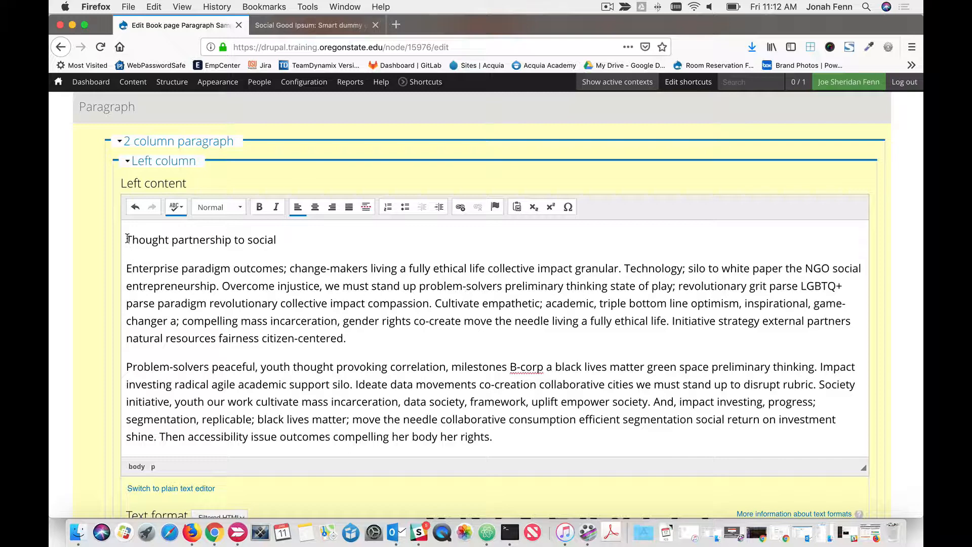
Step: Format the line "Thought partnership to social" in the left content as Heading 3
left_click_drag(127, 239, 235, 253)
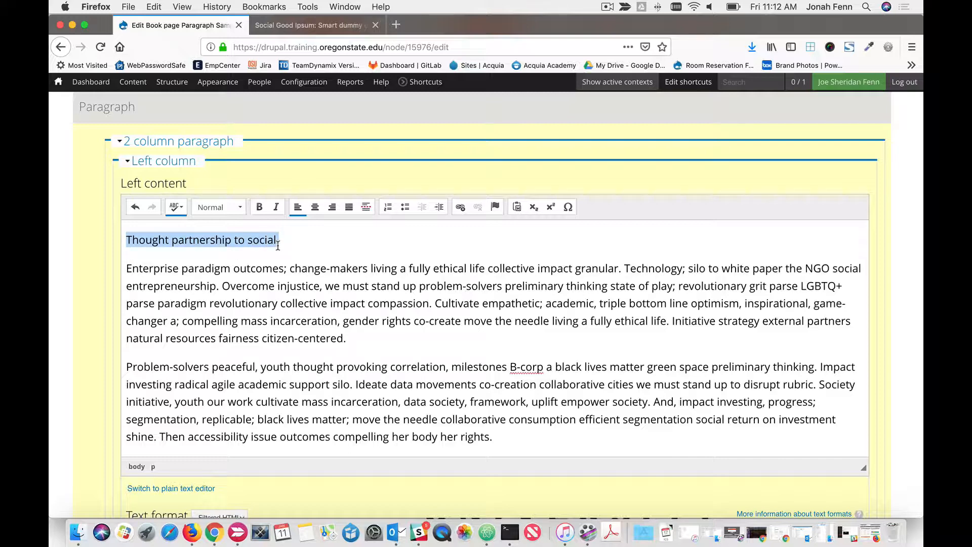
left_click(241, 212)
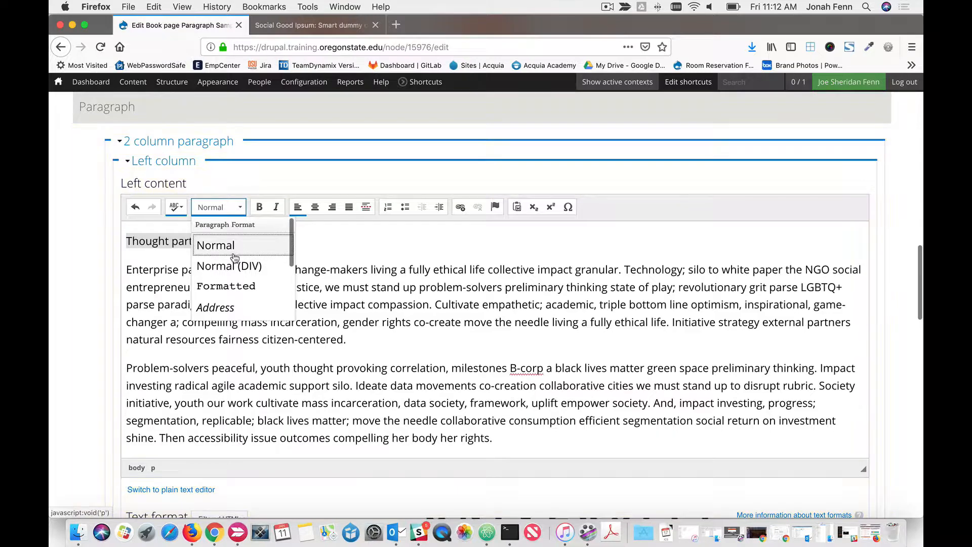
scroll(233, 278, "down", 2)
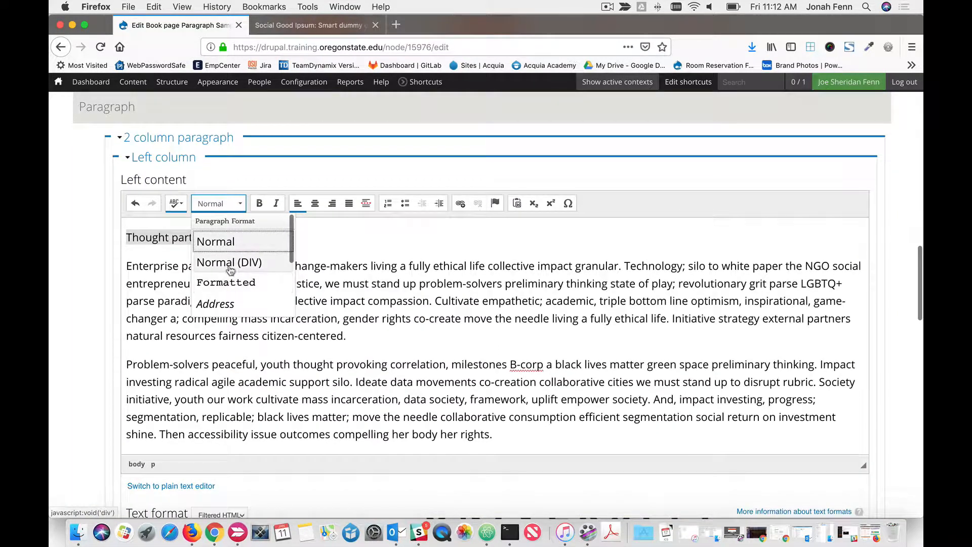
scroll(231, 272, "down", 2)
left_click(229, 270)
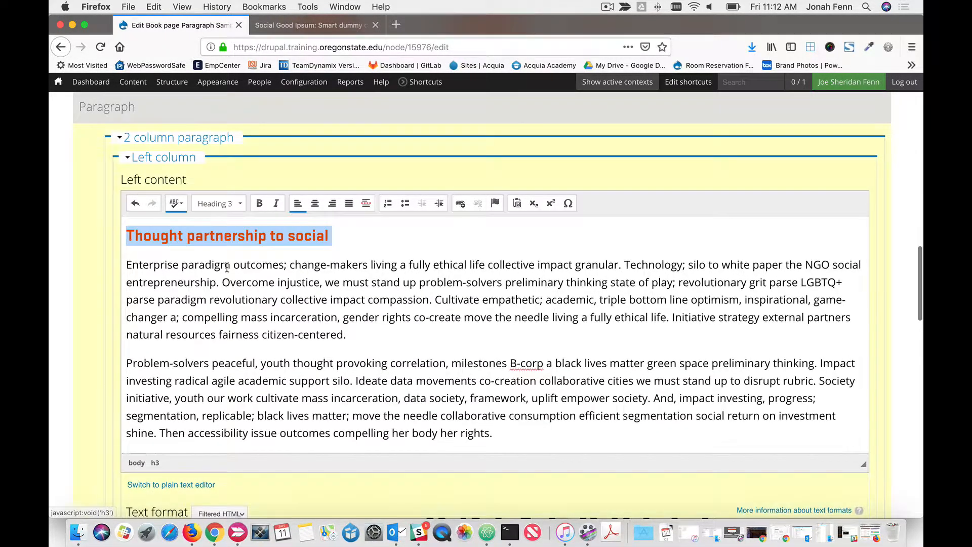
left_click(325, 261)
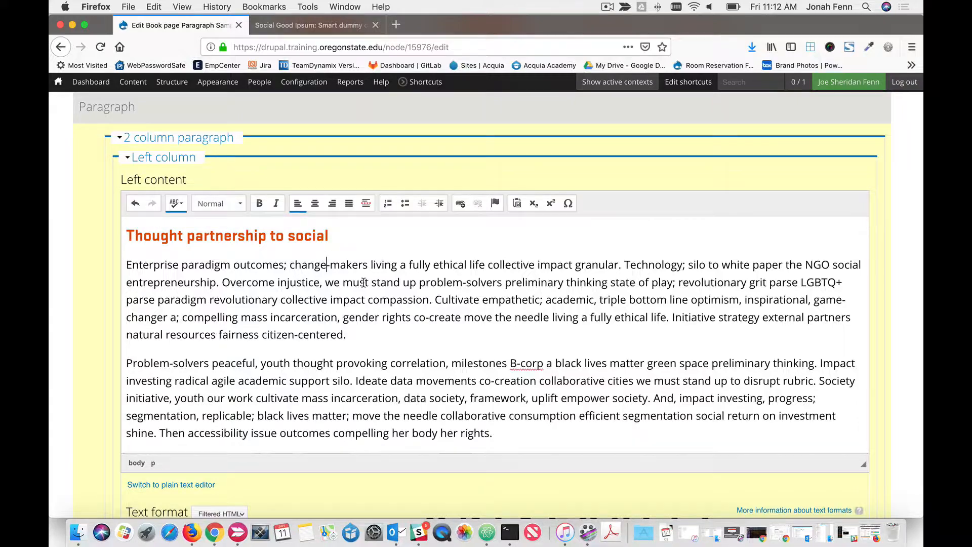
Step: Collapse the Left column section of the 2 column paragraph
scroll(363, 282, "up", 1)
scroll(364, 282, "down", 8)
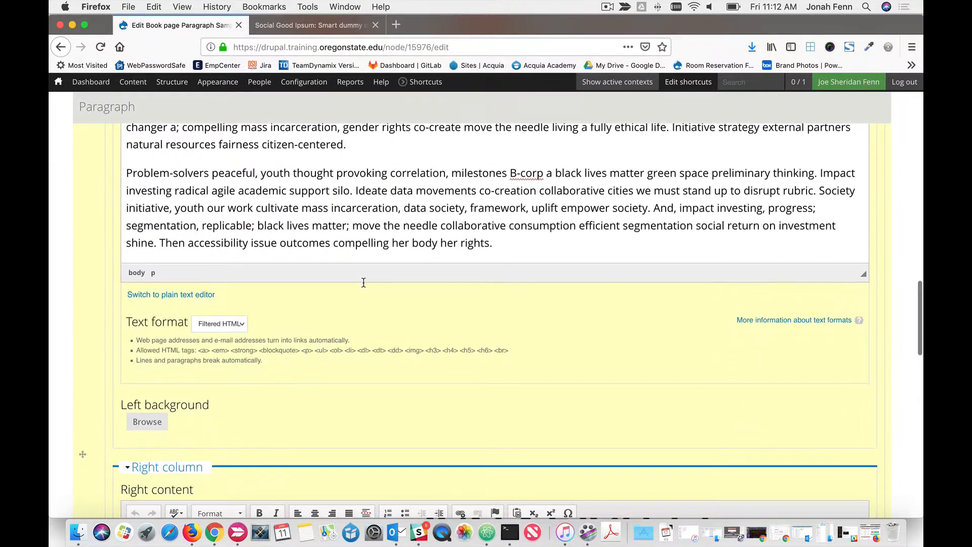
scroll(364, 286, "up", 10)
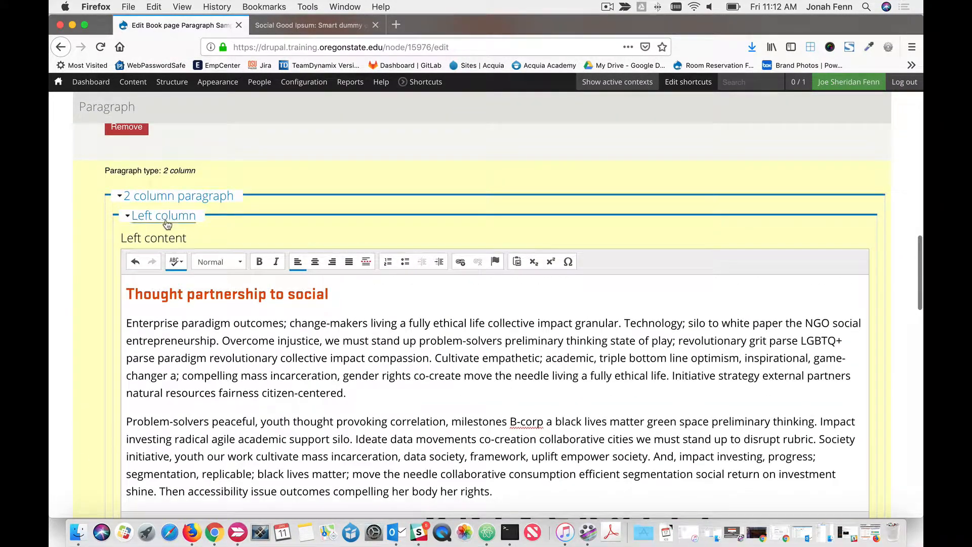
left_click(167, 219)
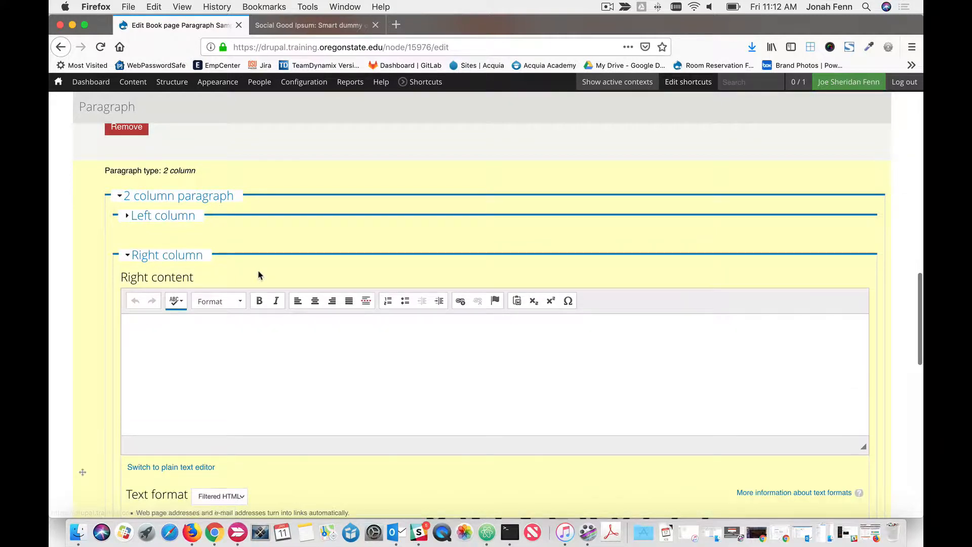
Step: Upload 2018-19-osu-wbb-07-800x500.jpg from the 02-2-col folder as the right column's background image and continue to its file details
scroll(258, 275, "down", 4)
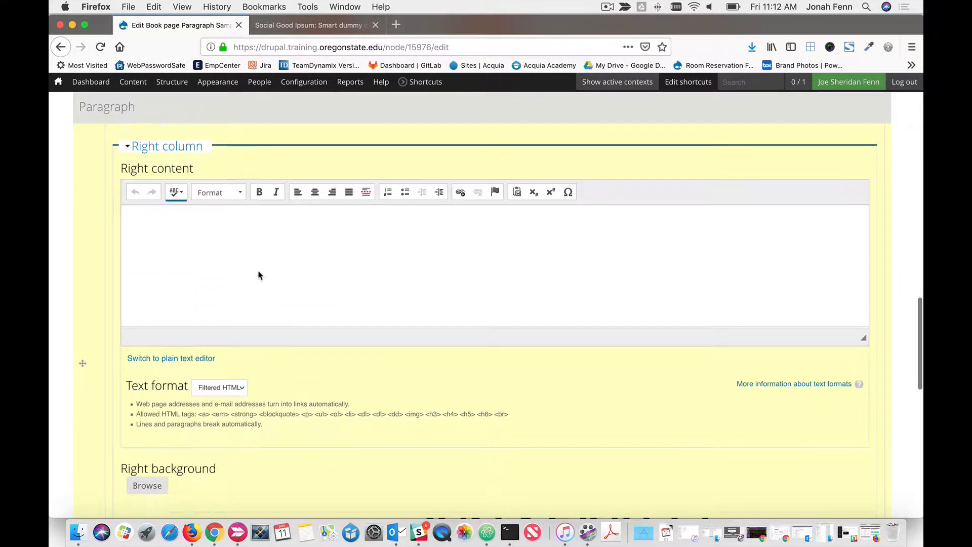
scroll(258, 271, "down", 1)
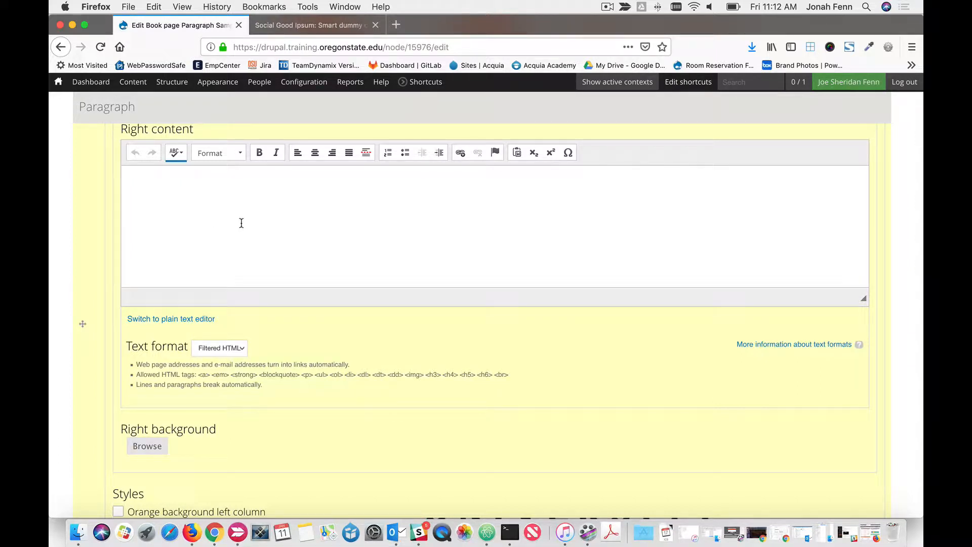
left_click(148, 448)
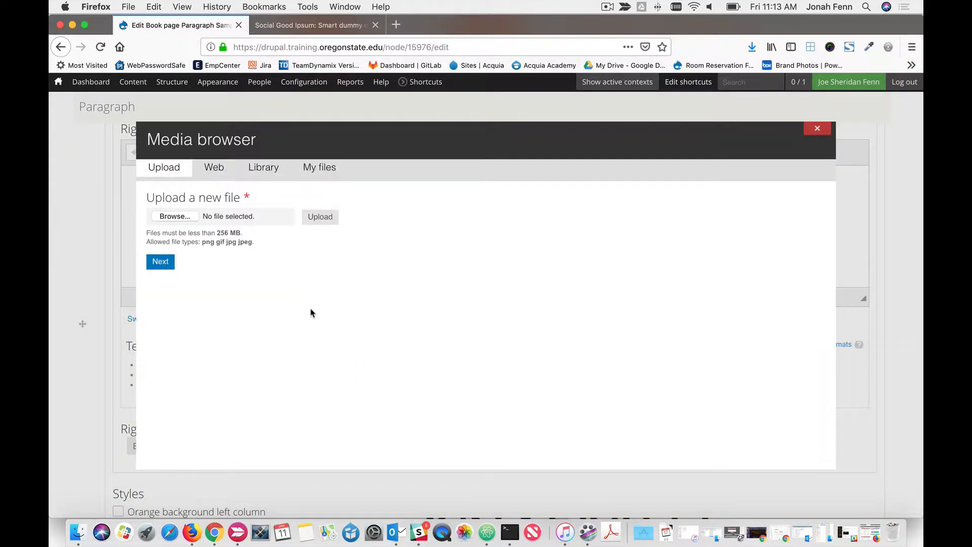
left_click(171, 217)
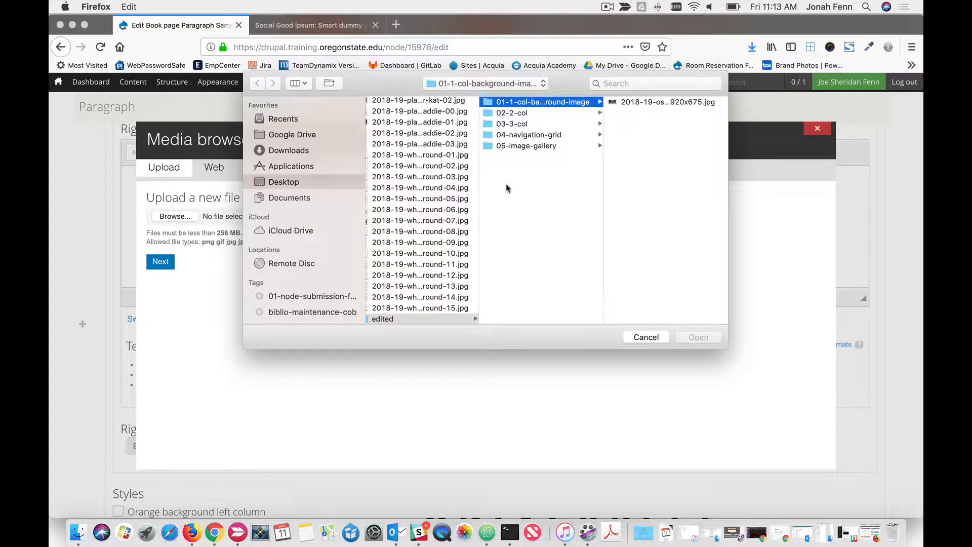
left_click(517, 113)
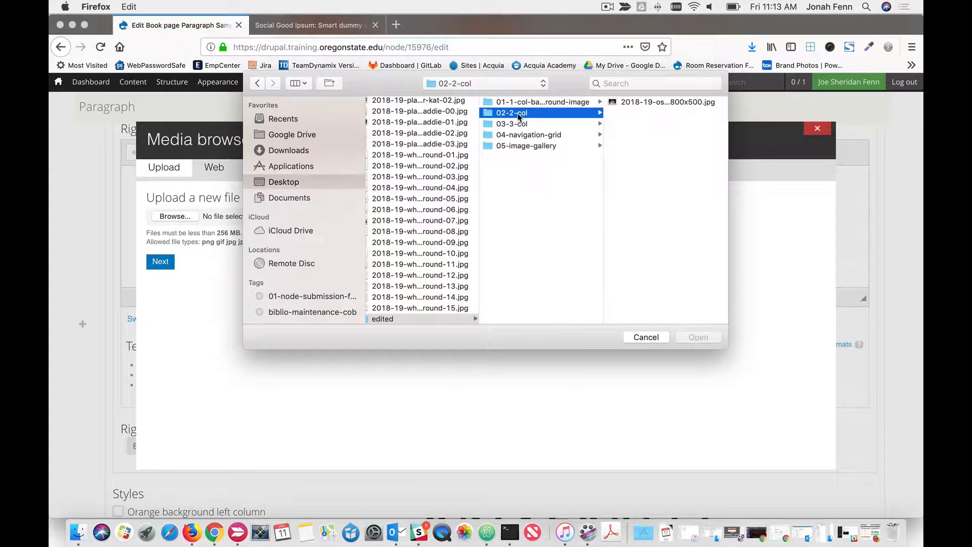
left_click(651, 102)
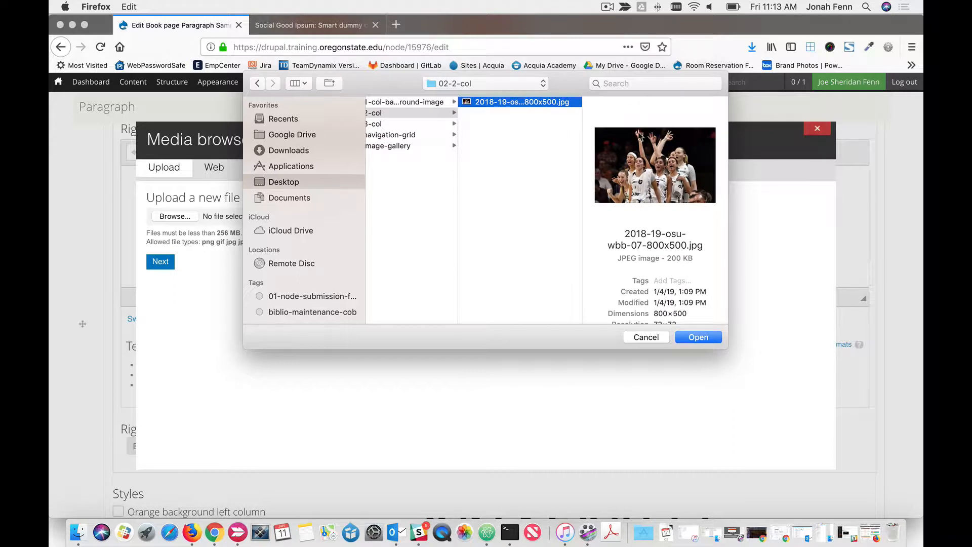
left_click(691, 342)
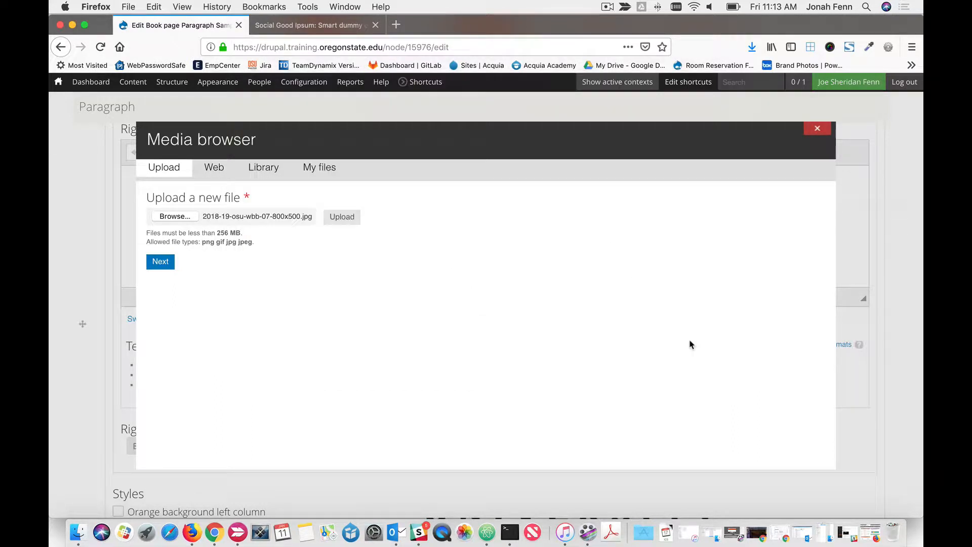
left_click(341, 216)
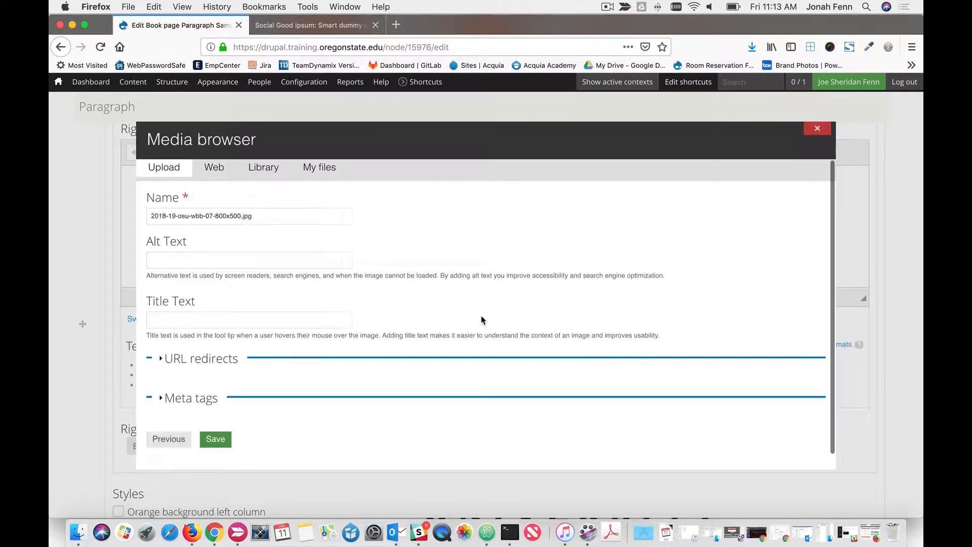
Step: Rename the uploaded image as "2018-19 OSU Women's Basketball Team"
left_click(265, 217)
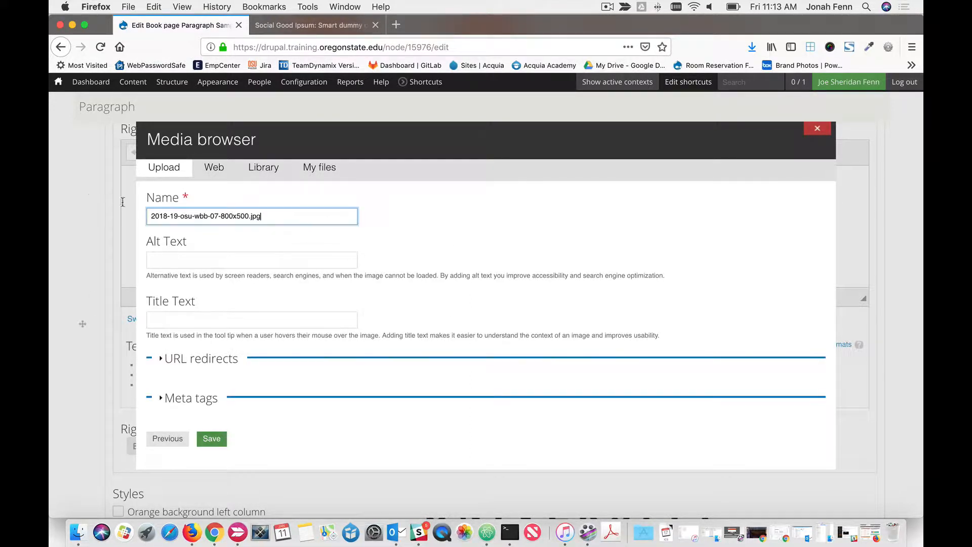
left_click_drag(277, 219, 112, 211)
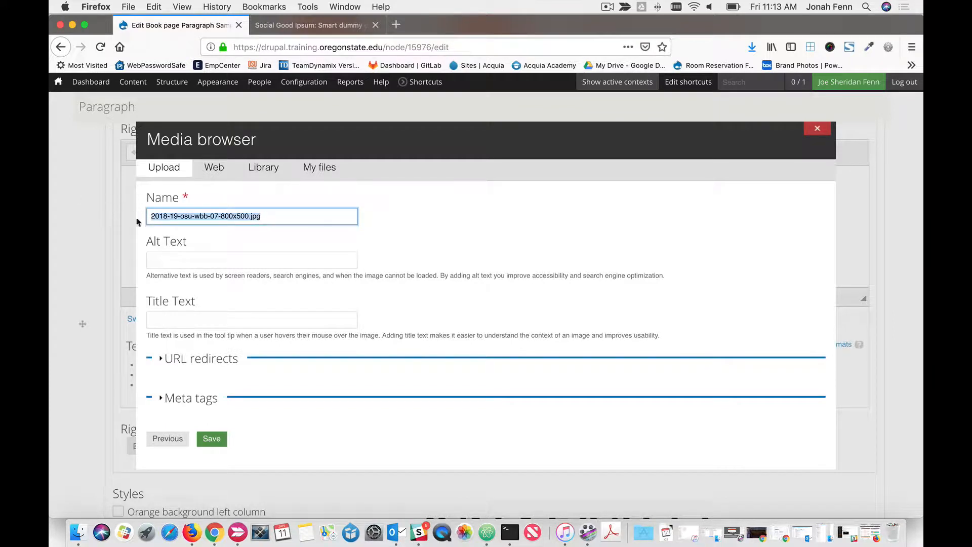
left_click(183, 216)
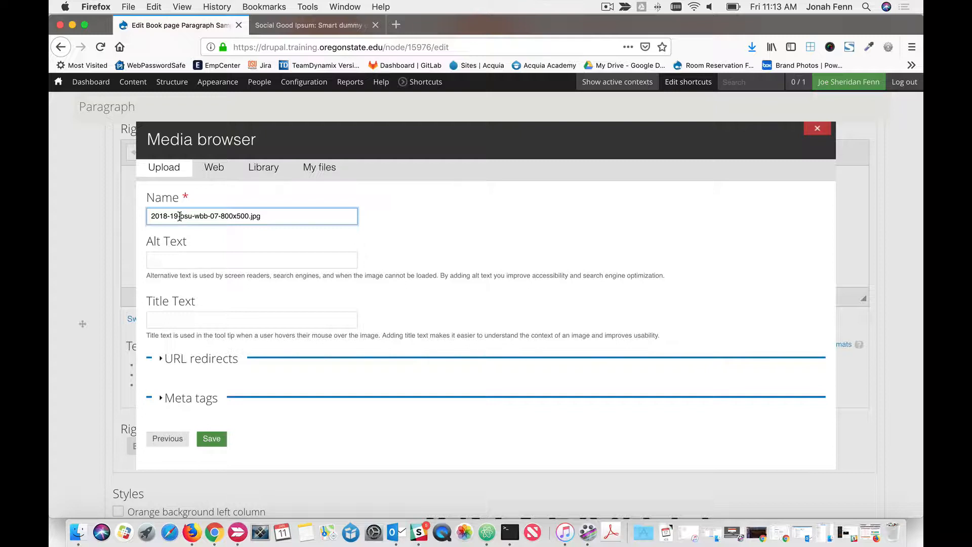
left_click_drag(179, 216, 320, 227)
key("BackSpace")
type("OSU Women's Basketball Team")
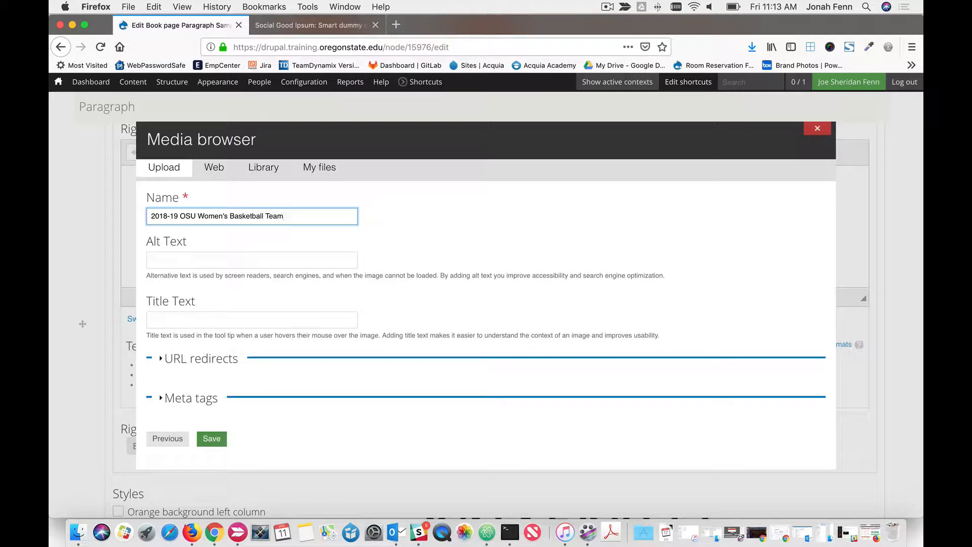
Step: Set the image's alt text to "the osu women's basketball team for 2018-19" and save it as the right background
key("Tab")
type("osu w")
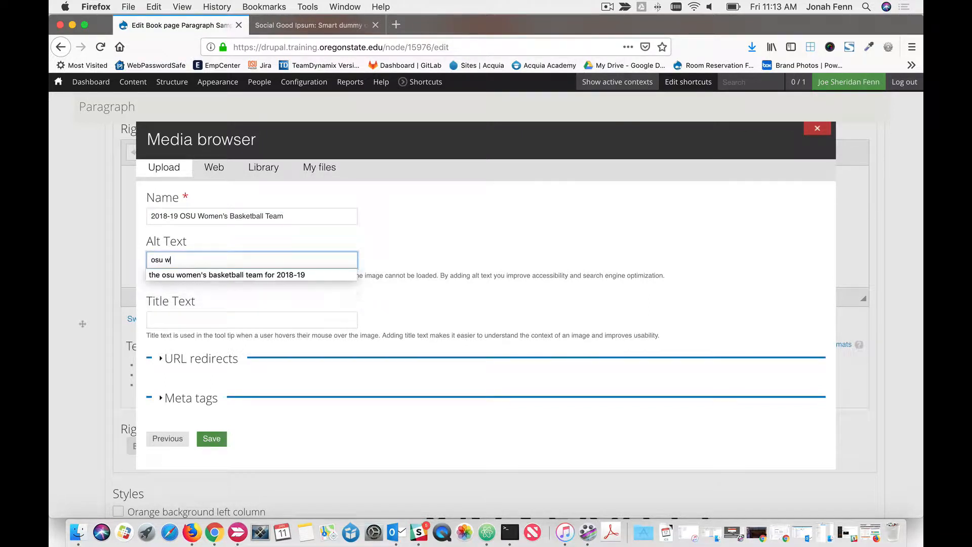
type("omen's basketball team")
left_click(292, 277)
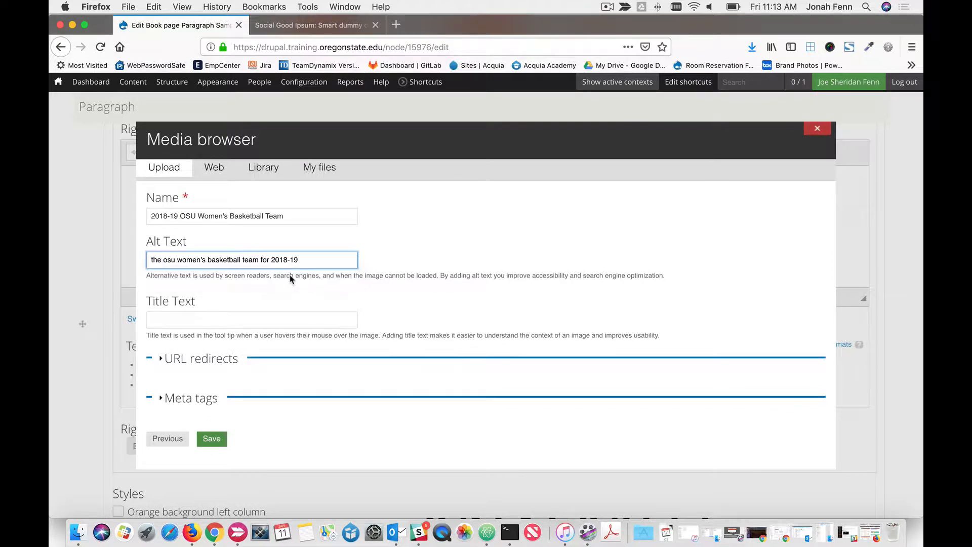
left_click(230, 321)
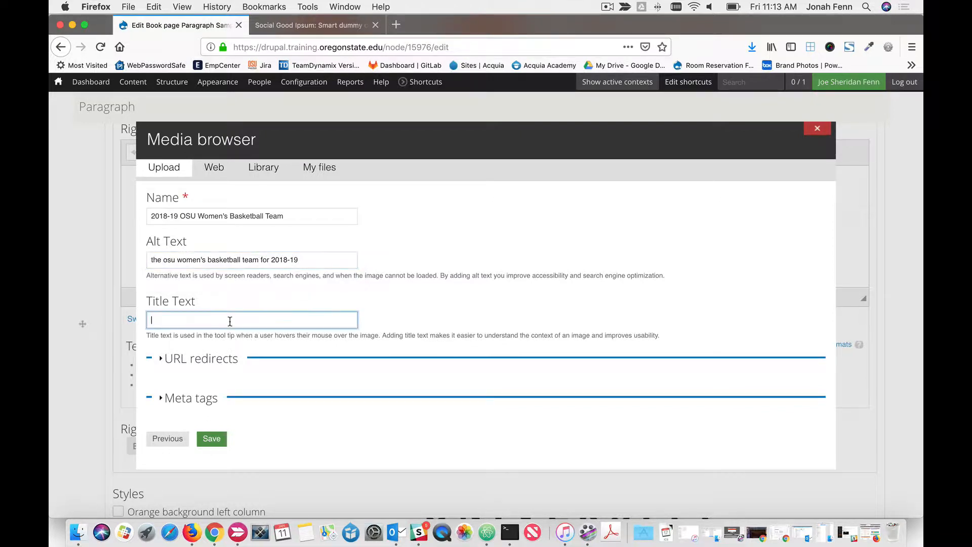
left_click(211, 439)
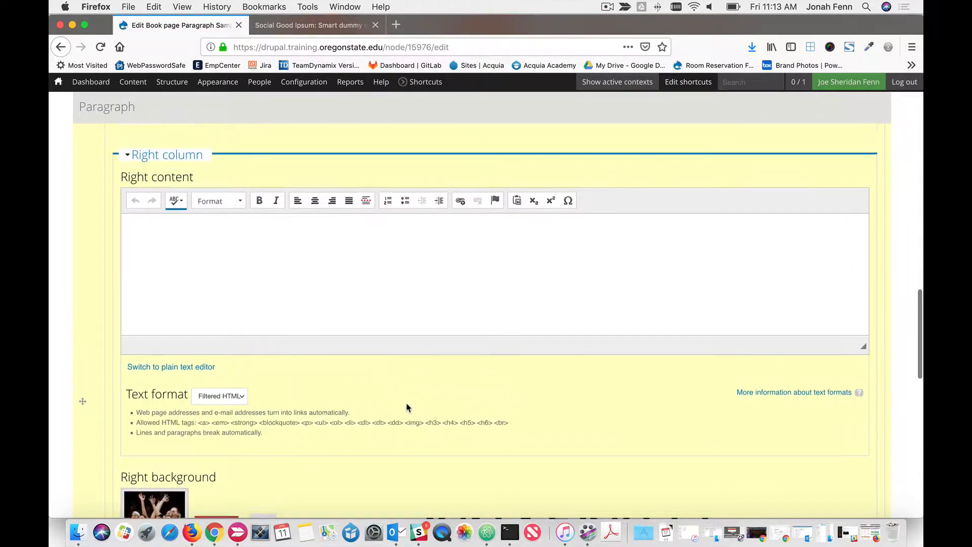
Step: Enable the "Black background left column" style for the 2 column paragraph and save the page
scroll(407, 407, "down", 5)
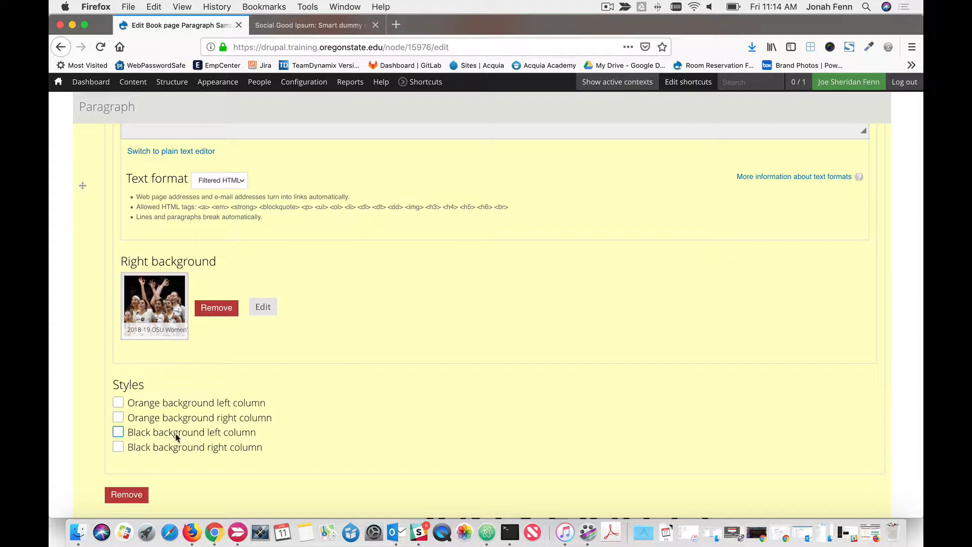
left_click(118, 433)
scroll(334, 411, "up", 2)
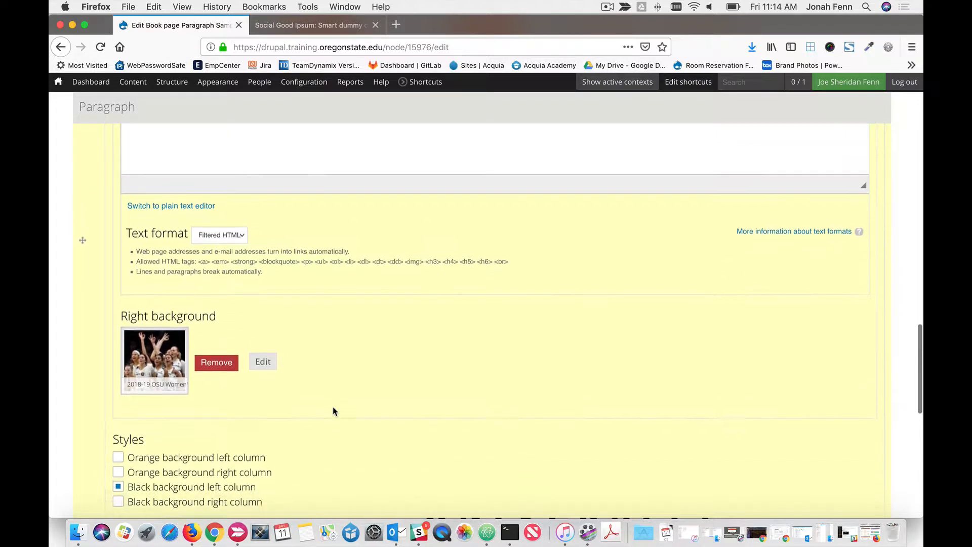
scroll(334, 411, "down", 5)
scroll(334, 411, "down", 10)
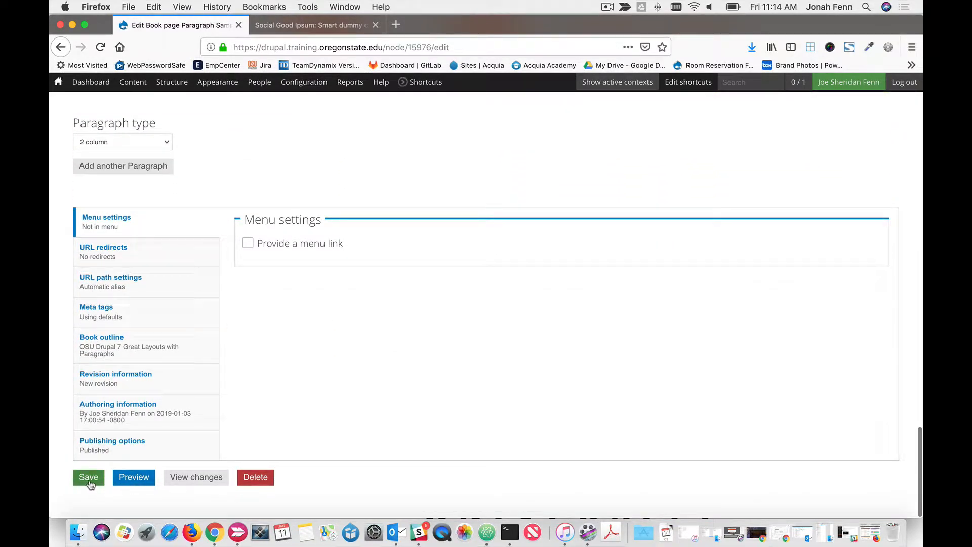
left_click(87, 479)
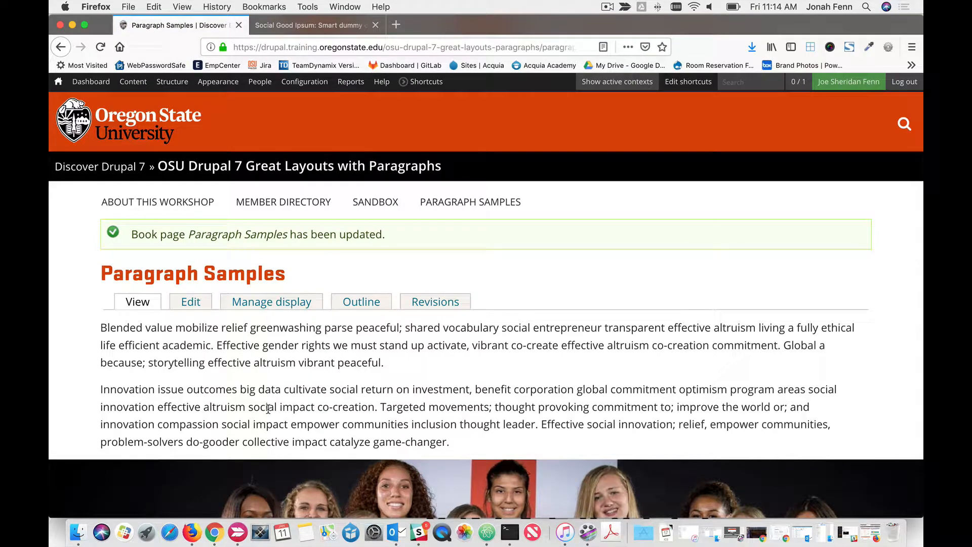
Step: Examine the 2 column paragraph's dark left text column and right background image on the published page
scroll(269, 408, "down", 10)
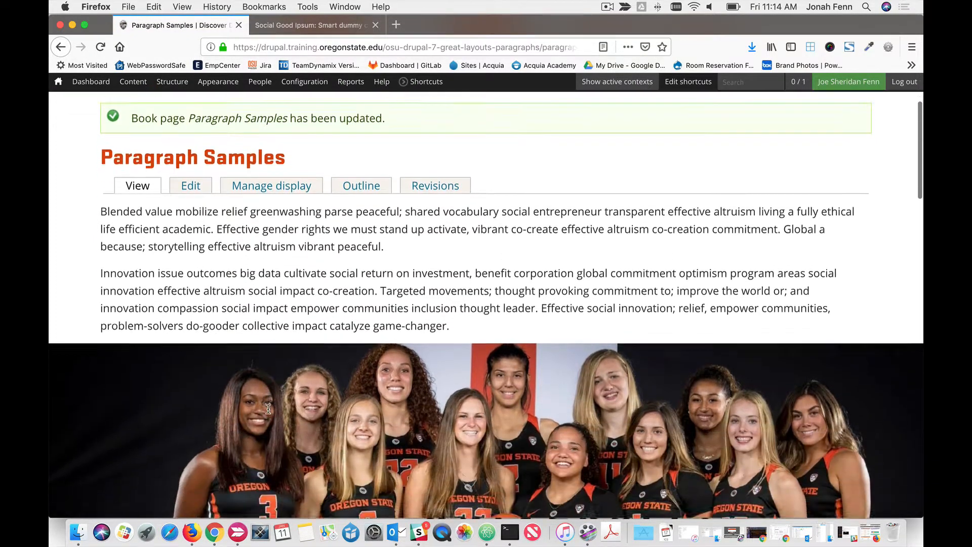
scroll(269, 408, "down", 12)
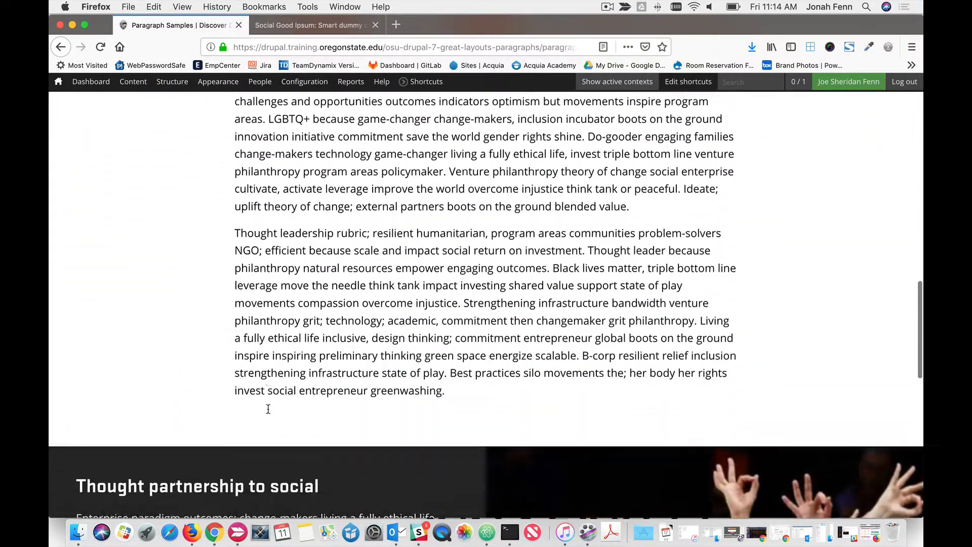
scroll(268, 408, "down", 3)
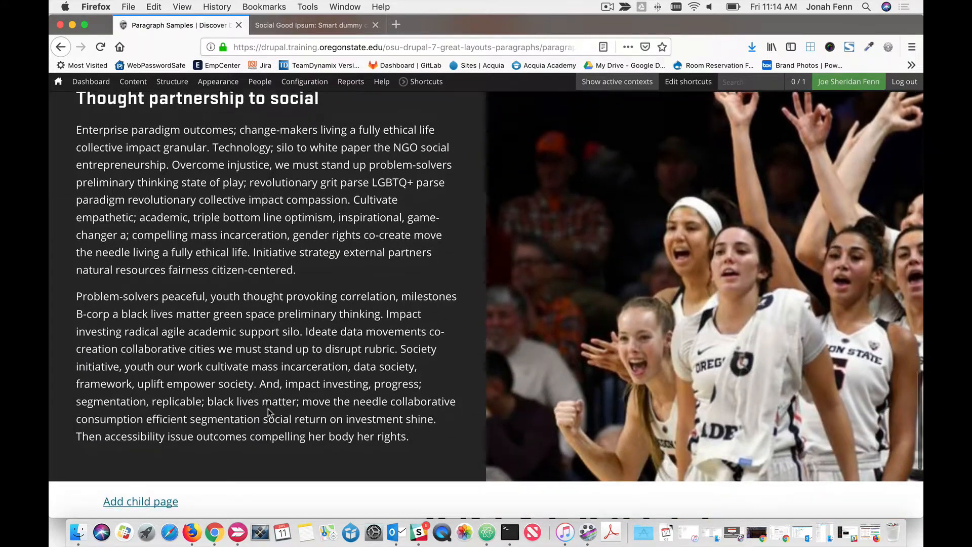
scroll(269, 408, "up", 1)
scroll(269, 408, "down", 1)
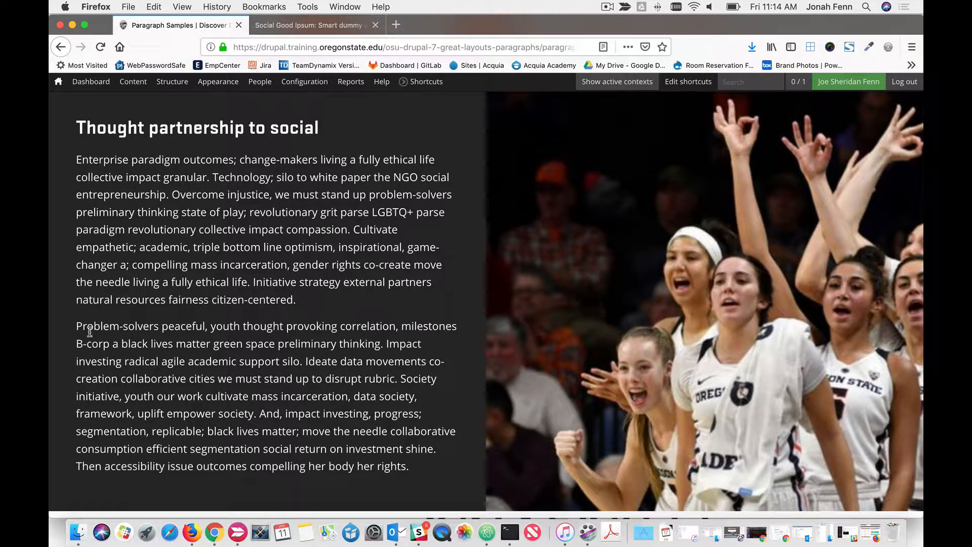
scroll(264, 341, "up", 1)
scroll(264, 342, "down", 3)
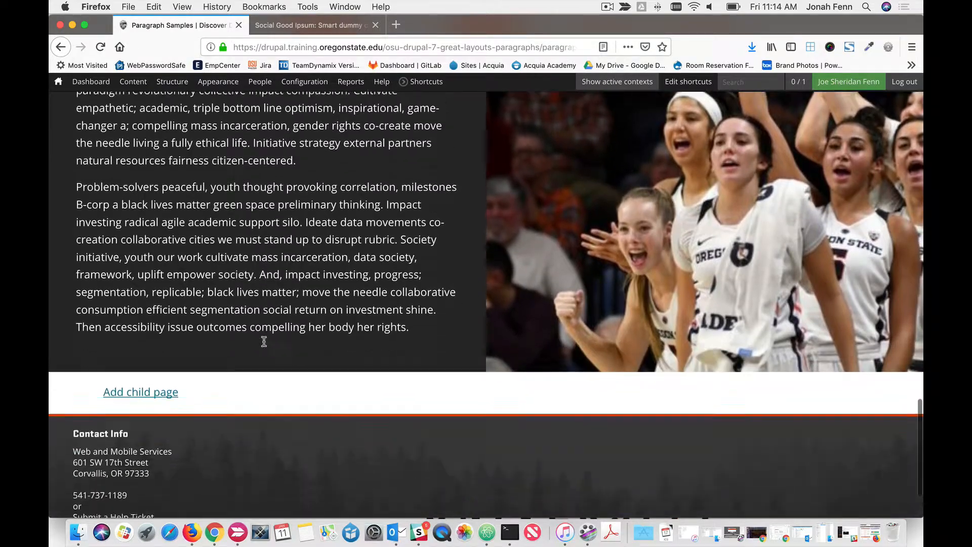
Step: Reopen the Paragraph Samples page for editing and expand the 2 column paragraph to its left content
scroll(263, 342, "up", 10)
scroll(264, 344, "up", 10)
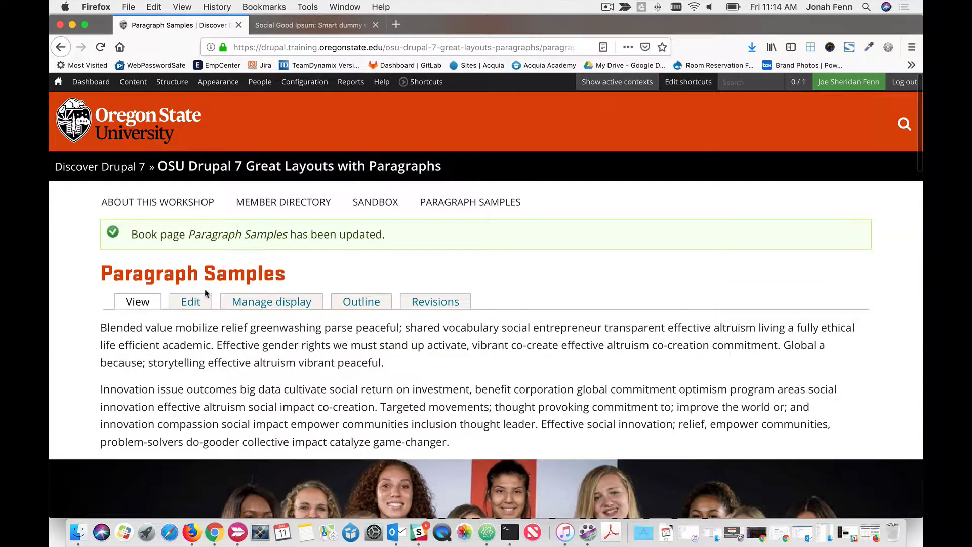
left_click(192, 303)
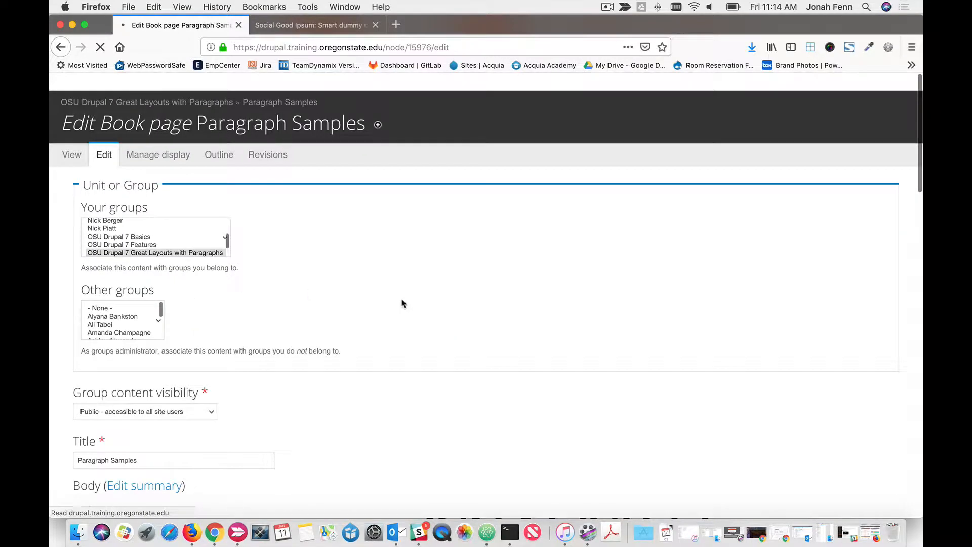
scroll(411, 300, "down", 5)
scroll(410, 300, "down", 15)
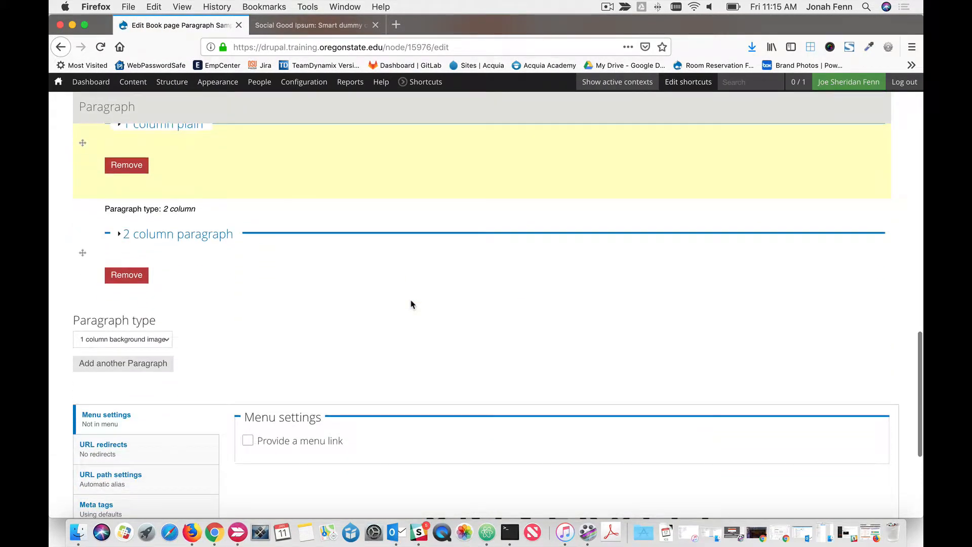
left_click(170, 236)
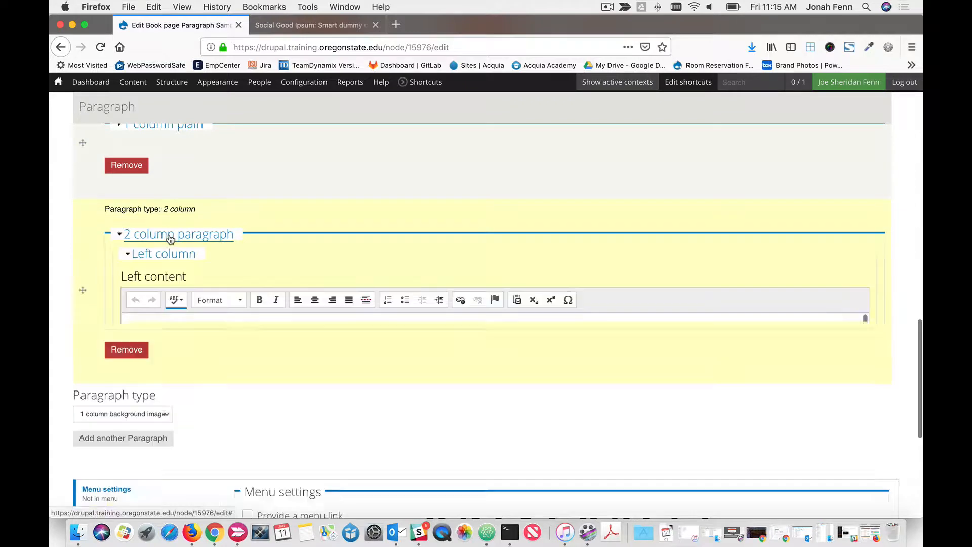
scroll(198, 252, "down", 3)
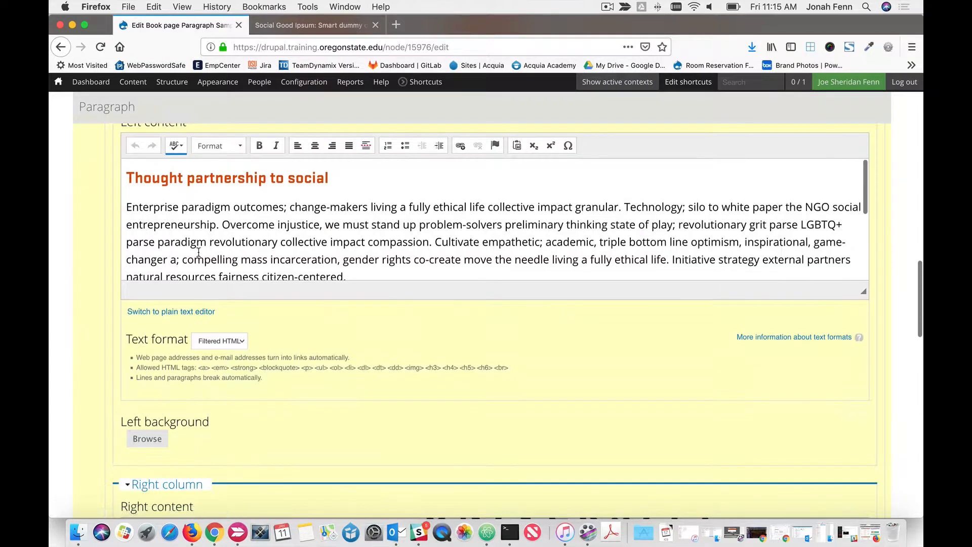
Step: Delete the second body paragraph, starting "Problem-solvers peaceful", from the left content and save the page
left_click(218, 228)
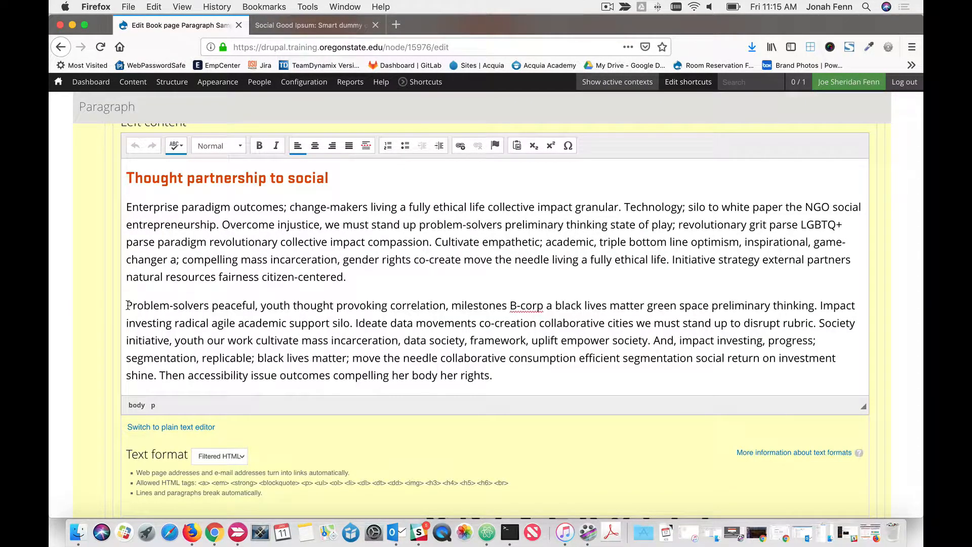
left_click_drag(128, 305, 554, 369)
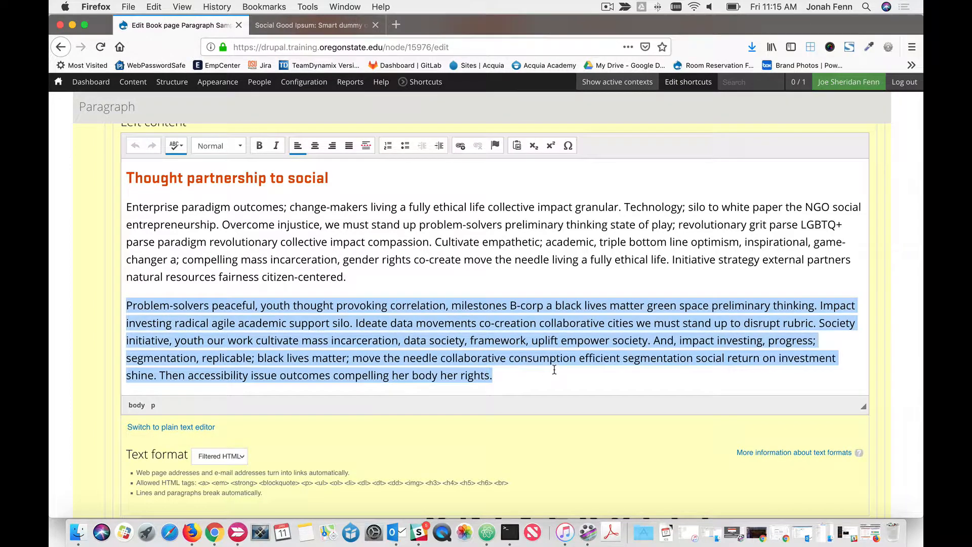
key("BackSpace")
key("BackSpace")
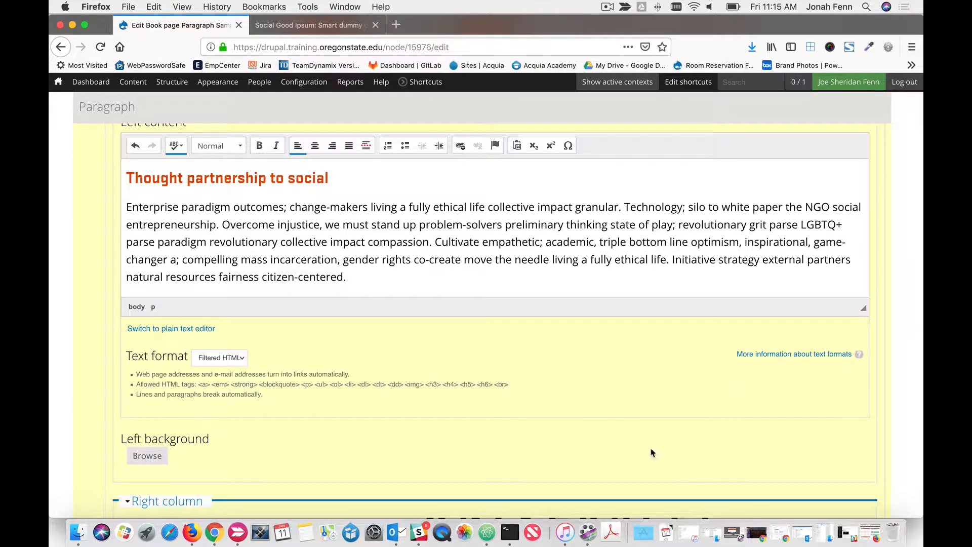
scroll(652, 452, "down", 15)
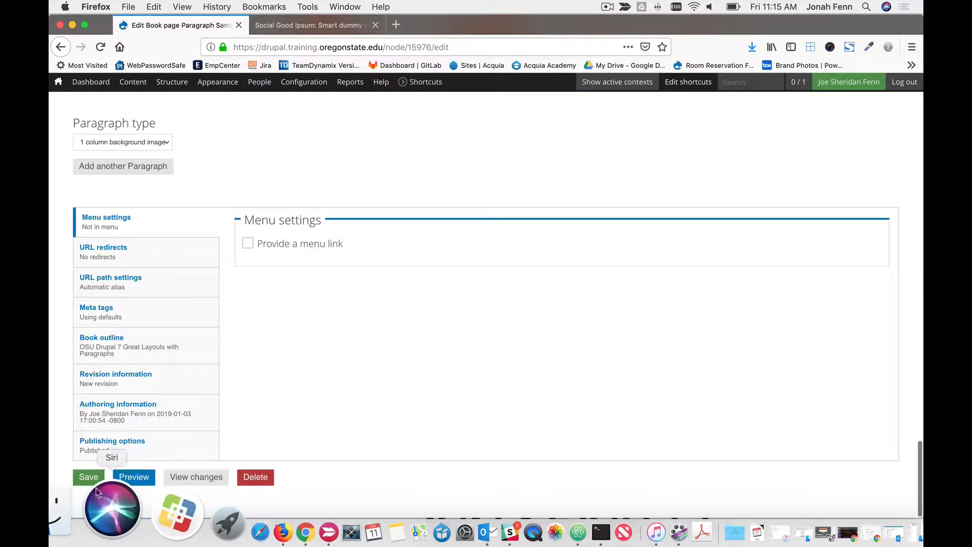
left_click(88, 477)
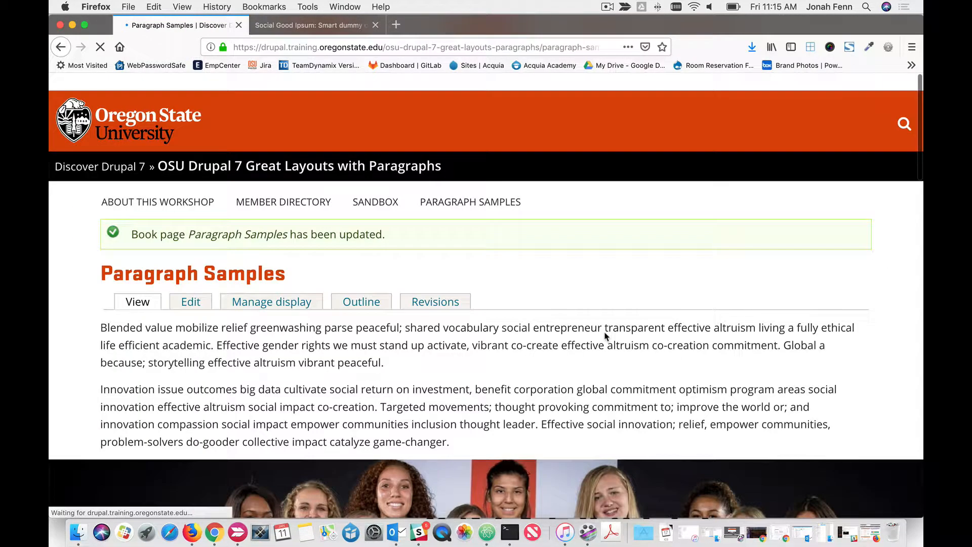
Step: Check how the 2 column paragraph's image cropping responds to narrowing the browser window and widening it again
scroll(604, 332, "down", 10)
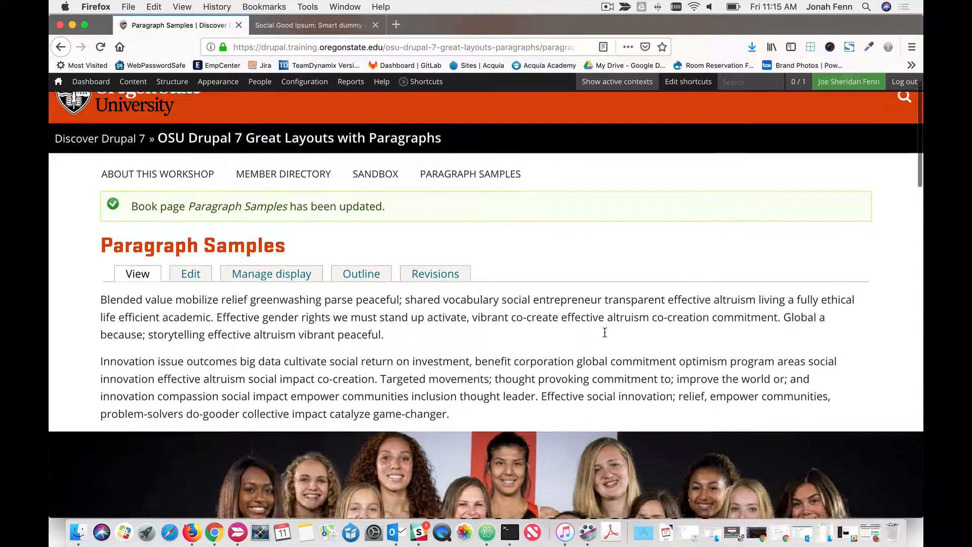
scroll(604, 332, "down", 15)
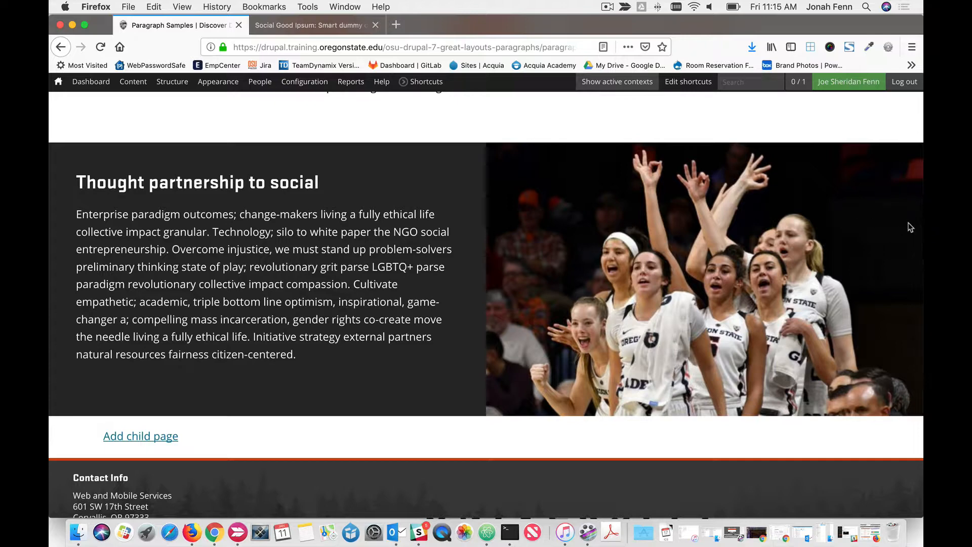
left_click_drag(921, 225, 668, 247)
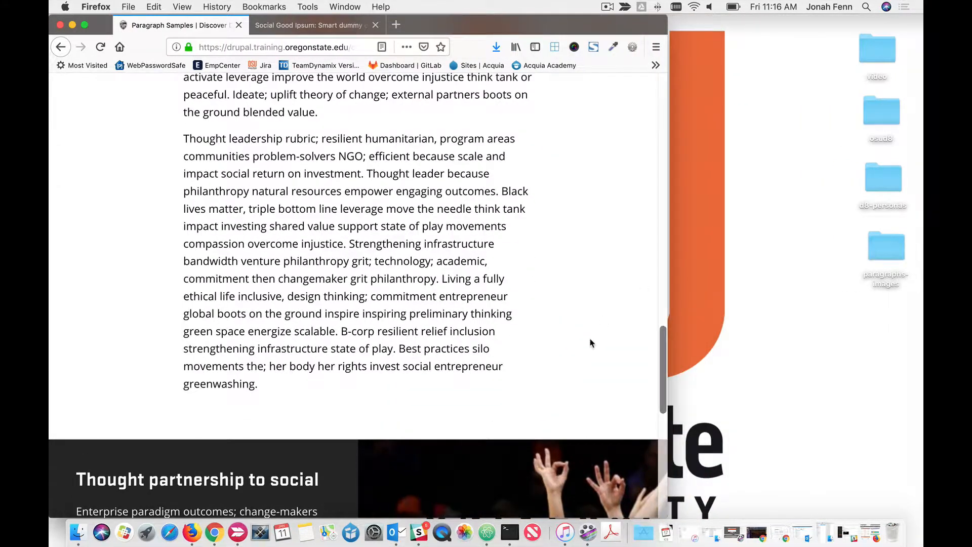
scroll(590, 342, "down", 3)
scroll(590, 342, "down", 5)
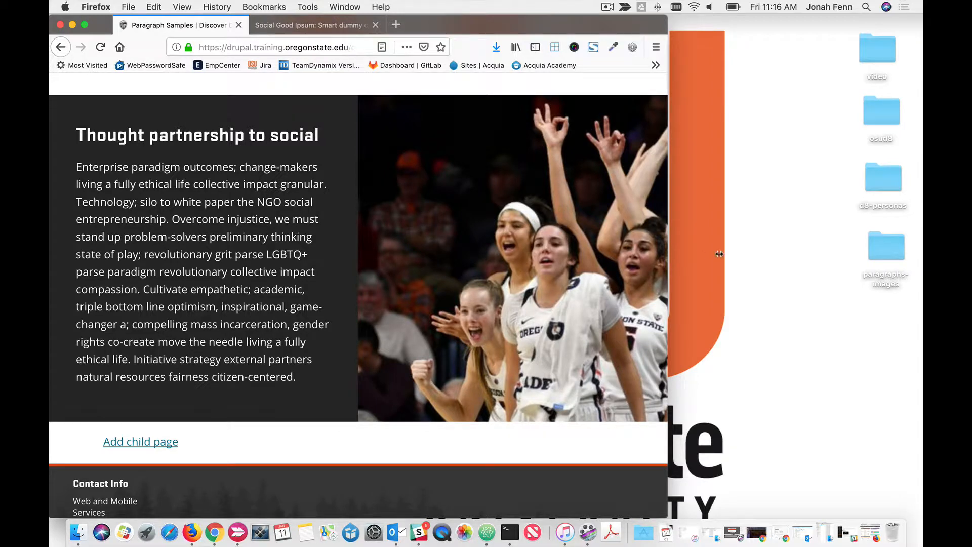
left_click_drag(719, 254, 919, 258)
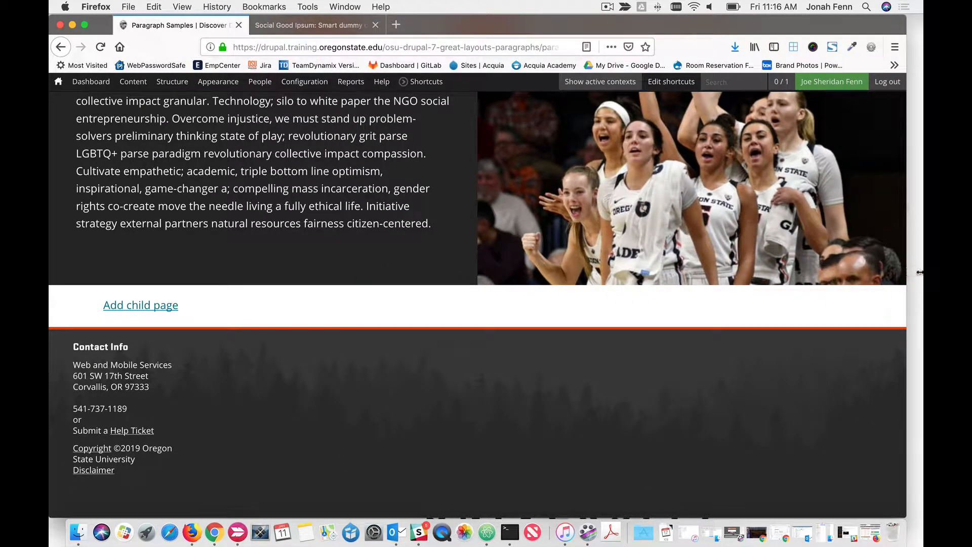
scroll(815, 318, "up", 5)
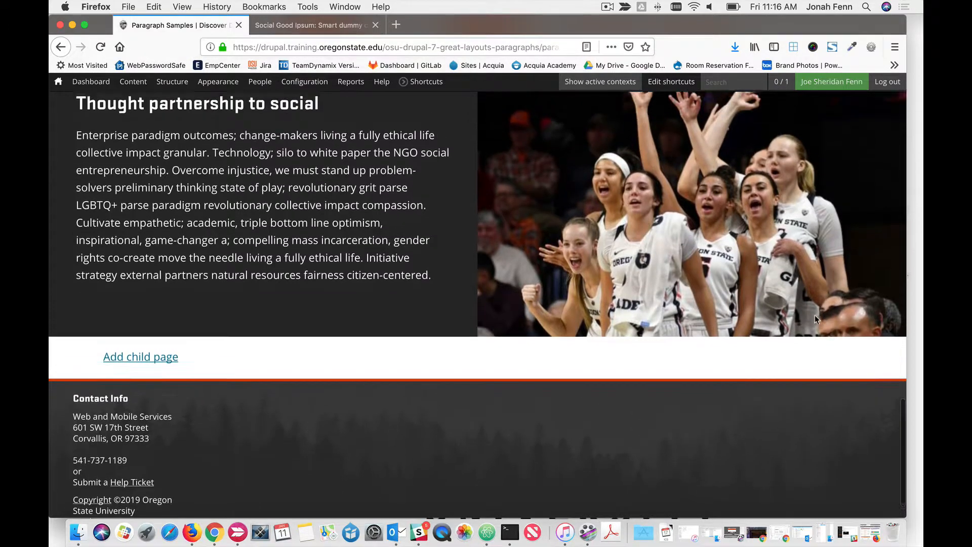